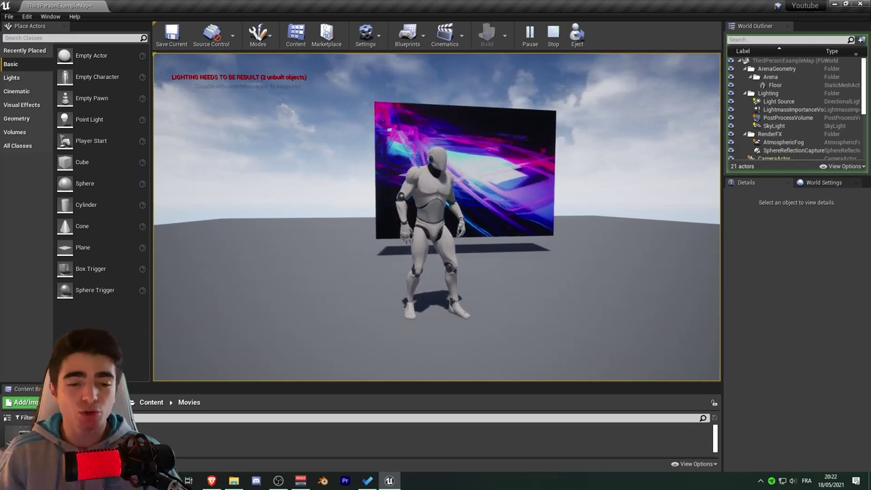
- Run the character around the upright plane with WASD to watch the looping video play
key(d)
key(w)
key(a)
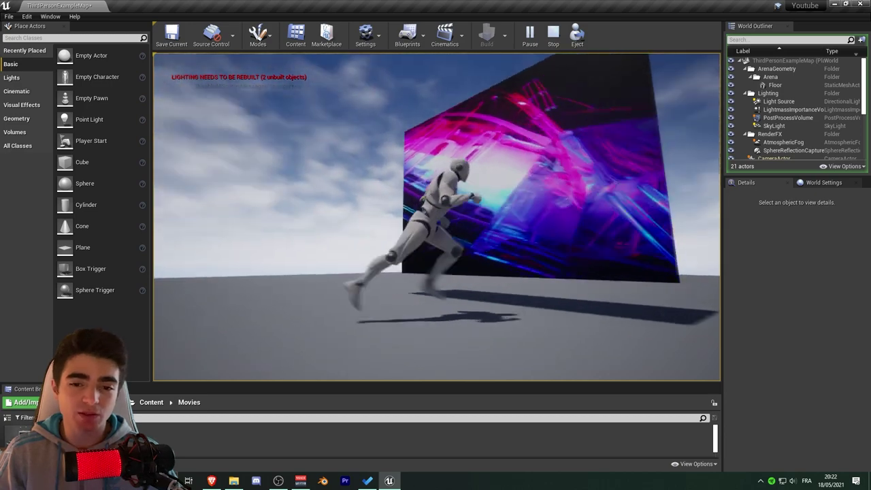
key(s)
key(a)
key(w)
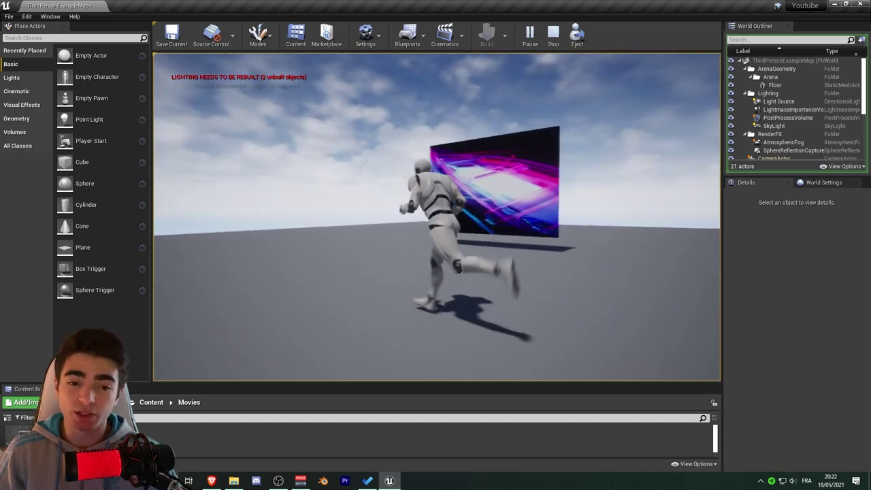
key(a)
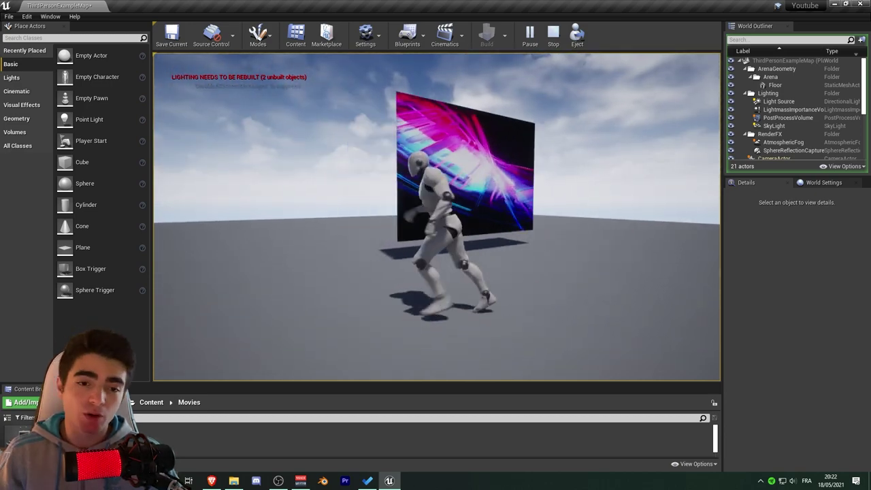
key(w)
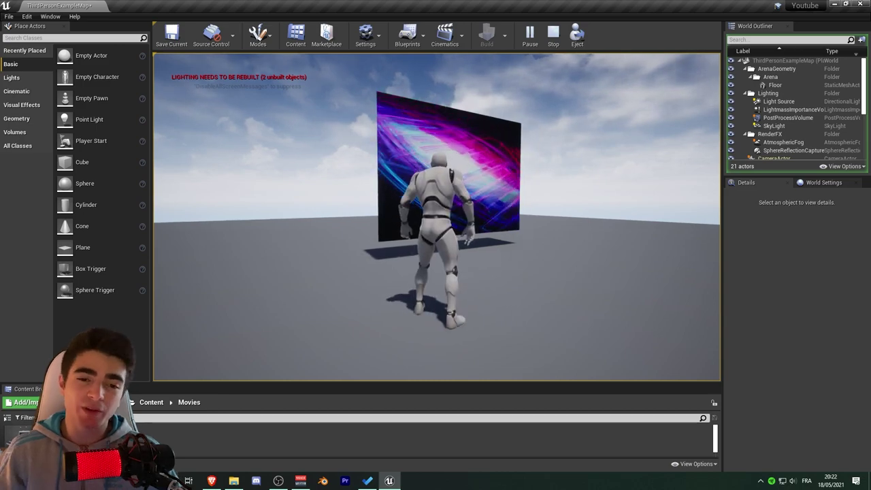
key(a)
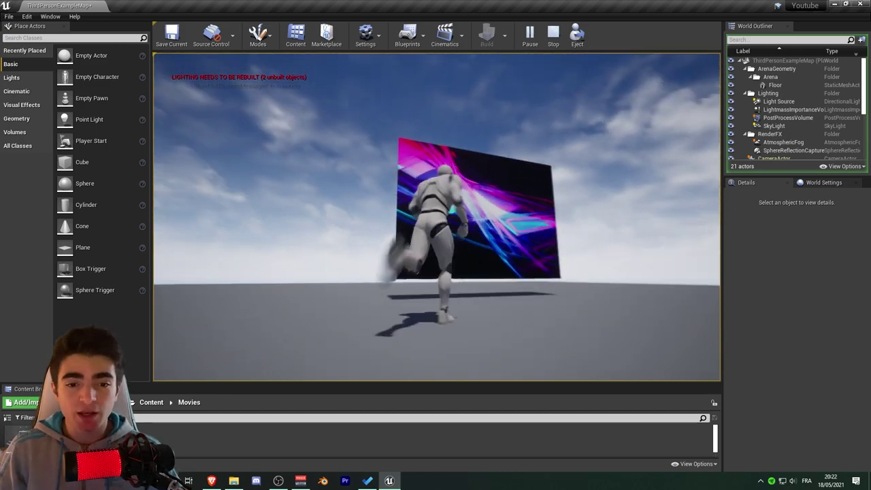
key(w)
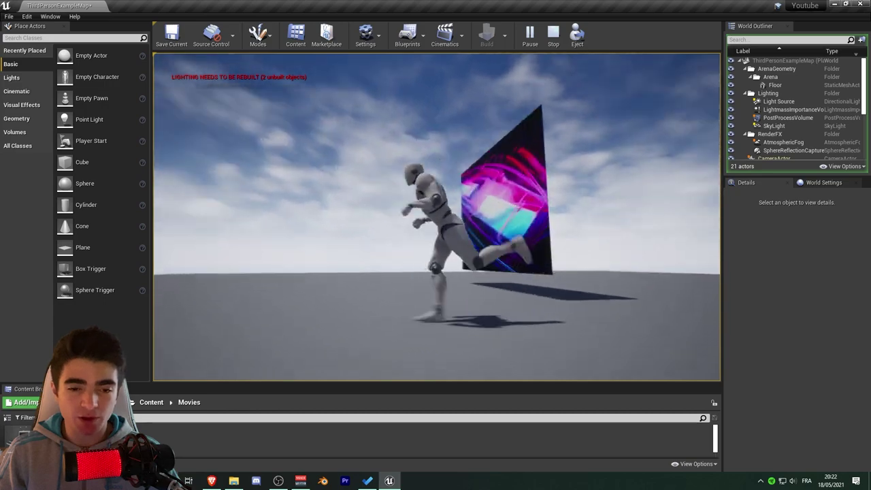
key(s)
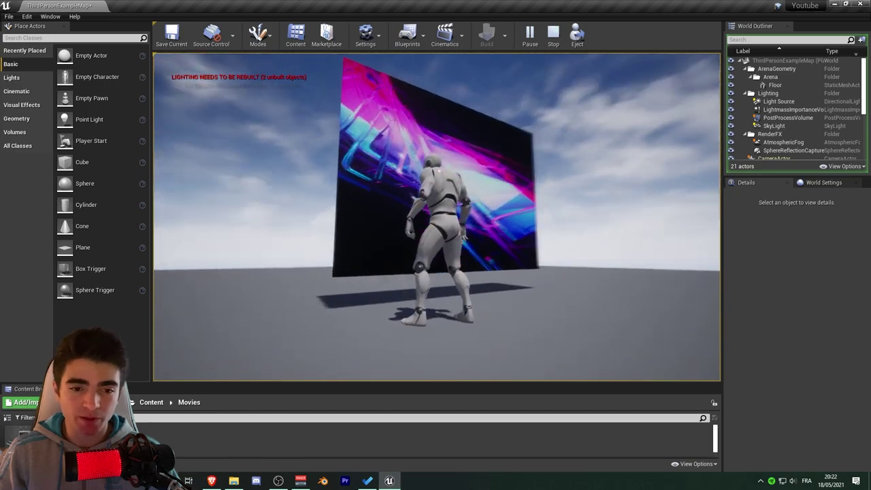
key(w)
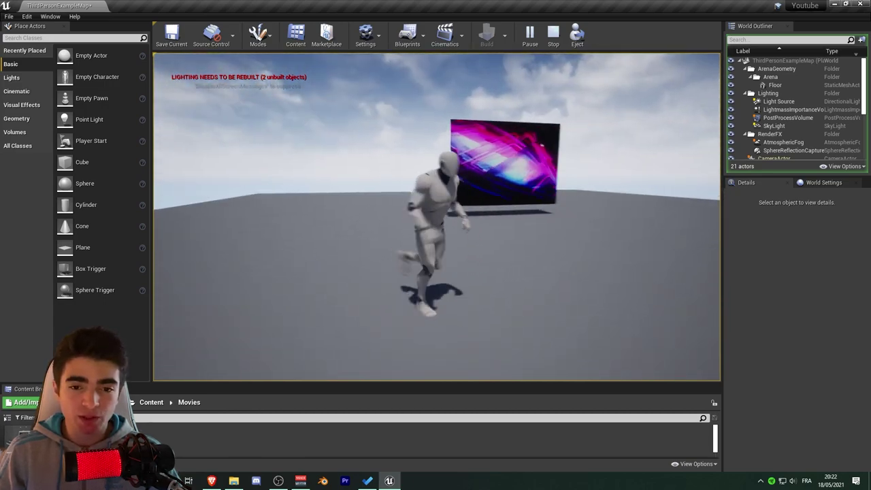
key(w)
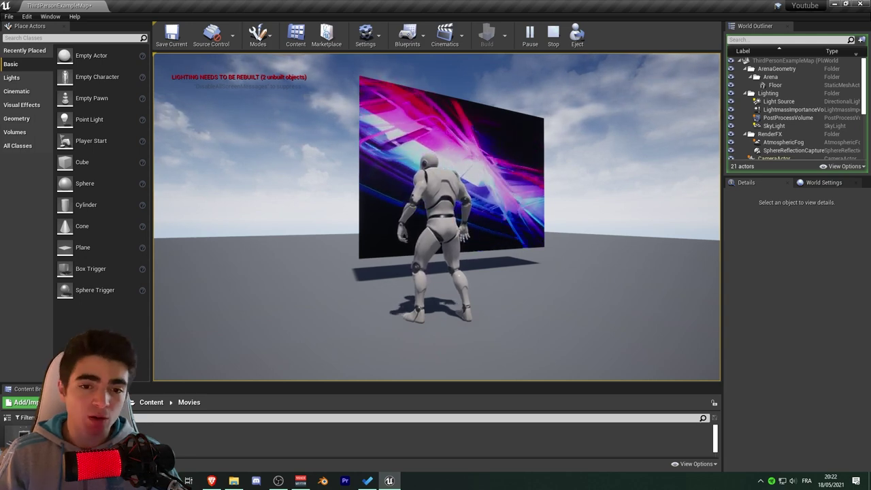
key(w)
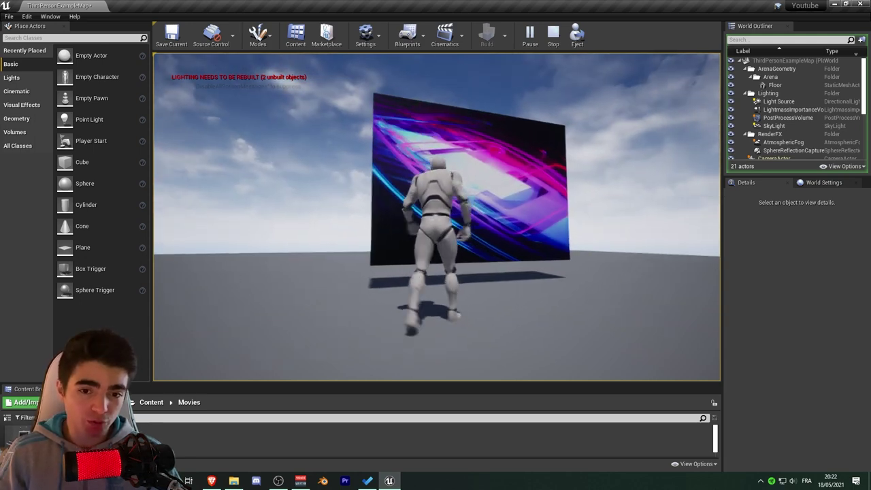
key(a)
key(s)
key(d)
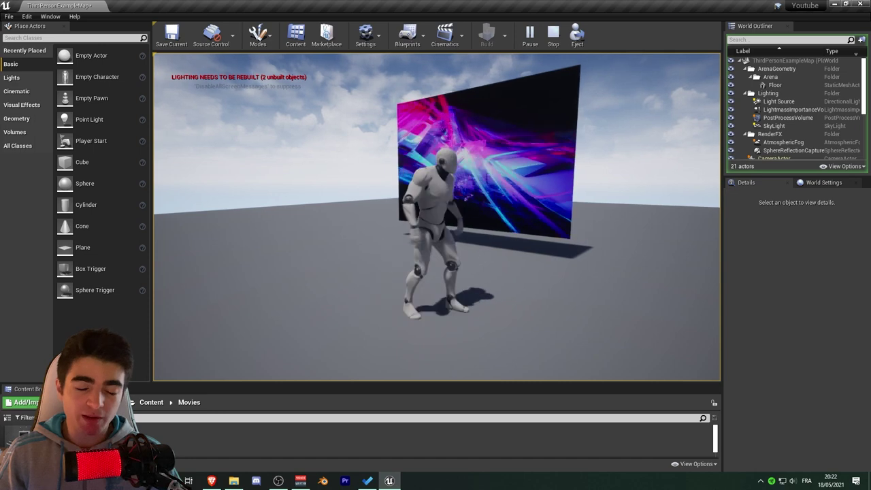
- Stop play mode, then cut glass ladder (loop).mp4 in File Explorer
key(Escape)
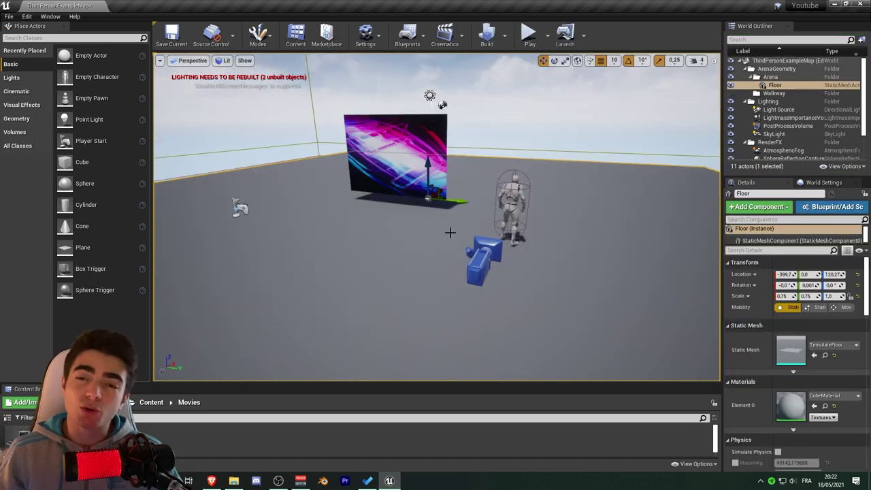
click(439, 139)
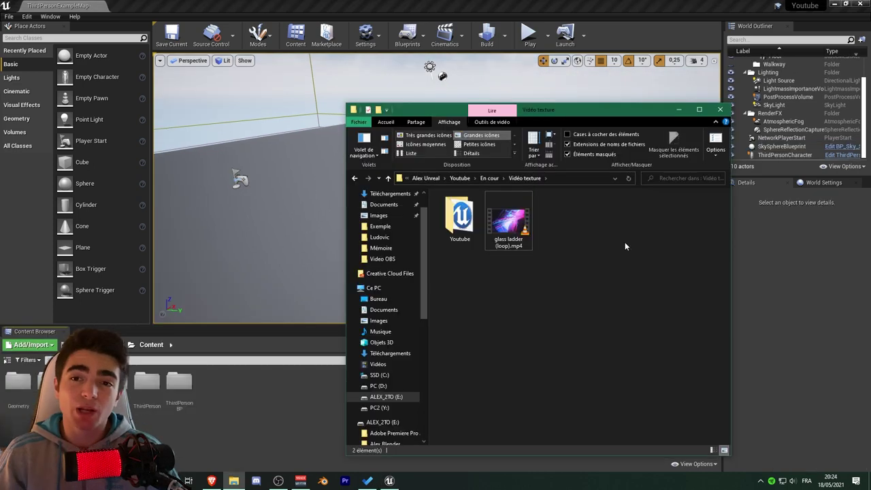
click(521, 230)
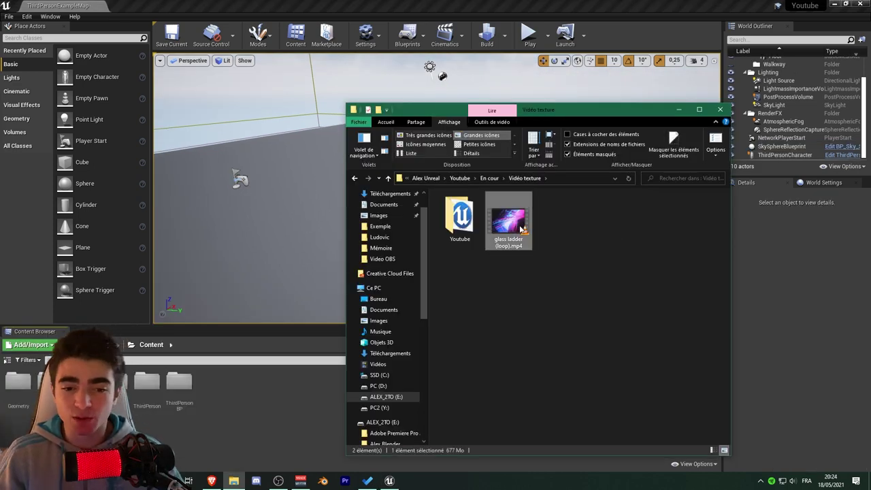
drag(553, 239, 535, 232)
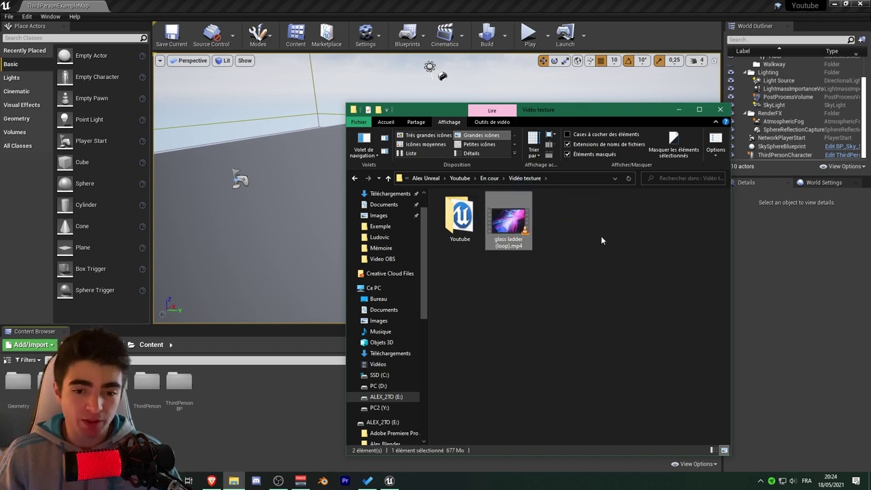
click(567, 250)
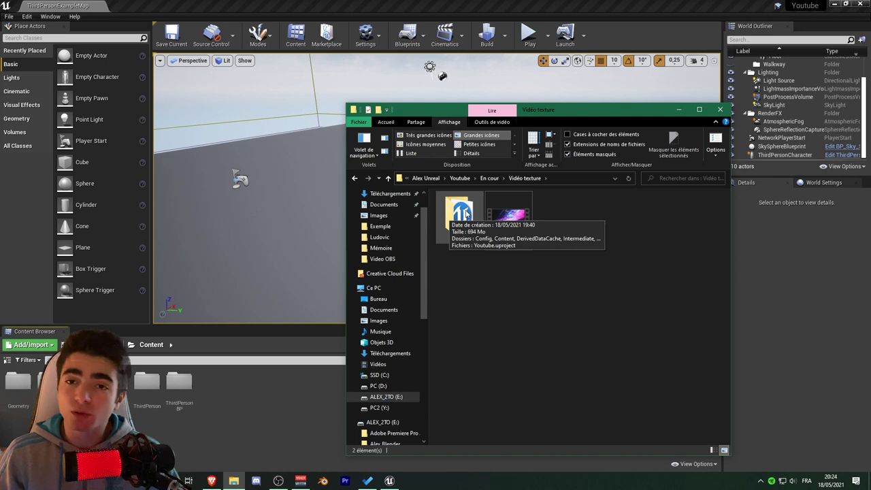
click(507, 224)
right_click(508, 223)
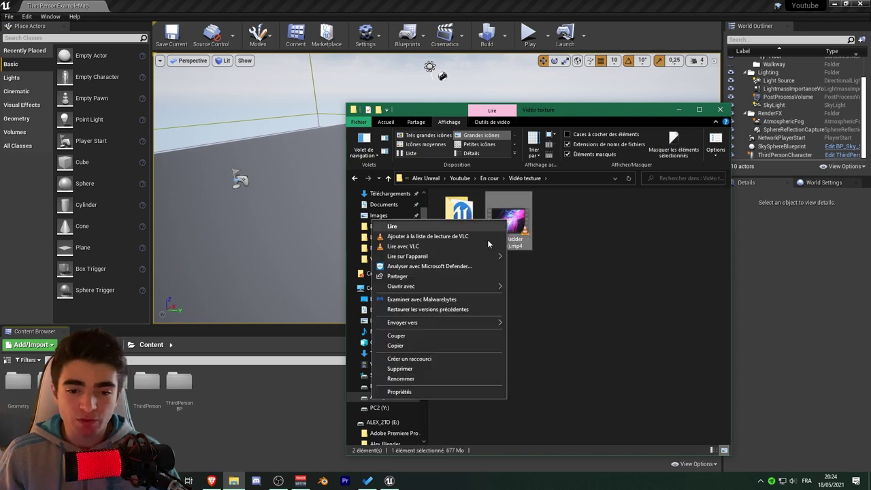
click(425, 336)
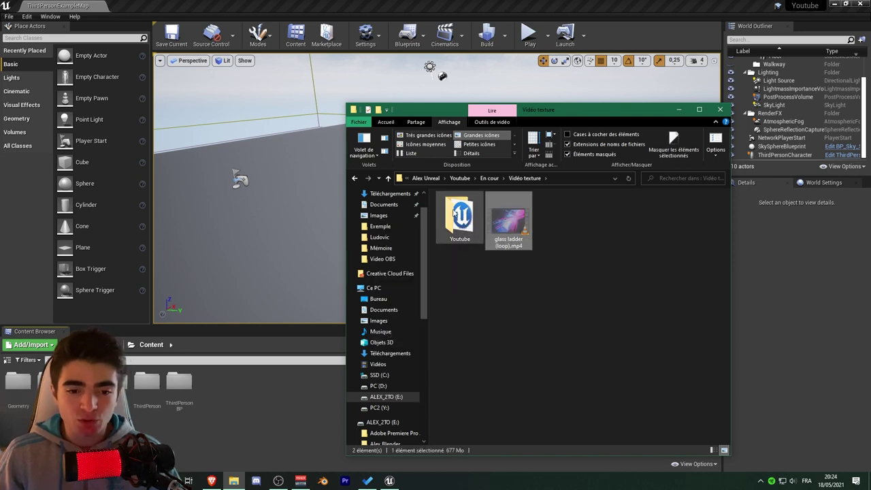
- Paste the video into the Youtube project's Content/Movies folder and close Explorer
double_click(454, 215)
double_click(489, 217)
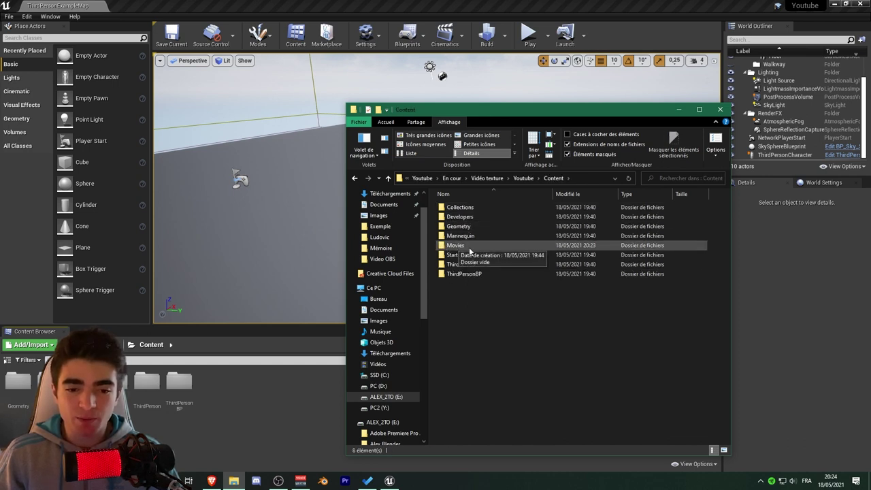
click(480, 249)
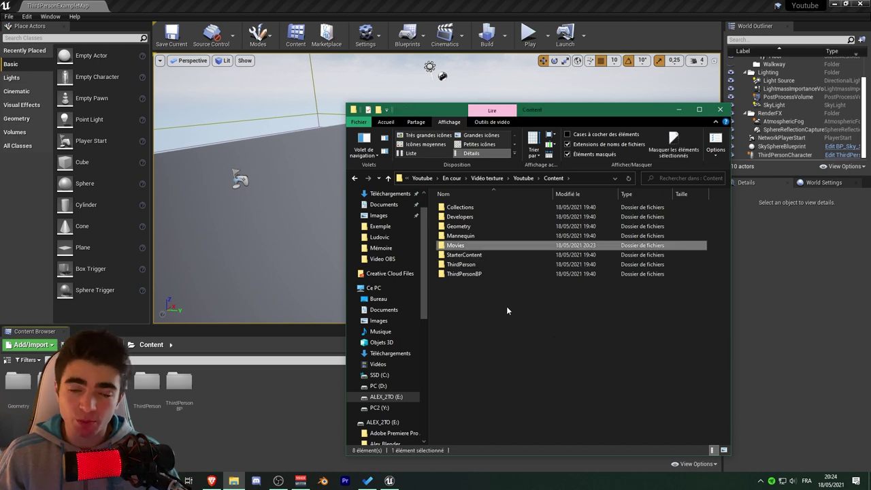
click(519, 325)
right_click(485, 300)
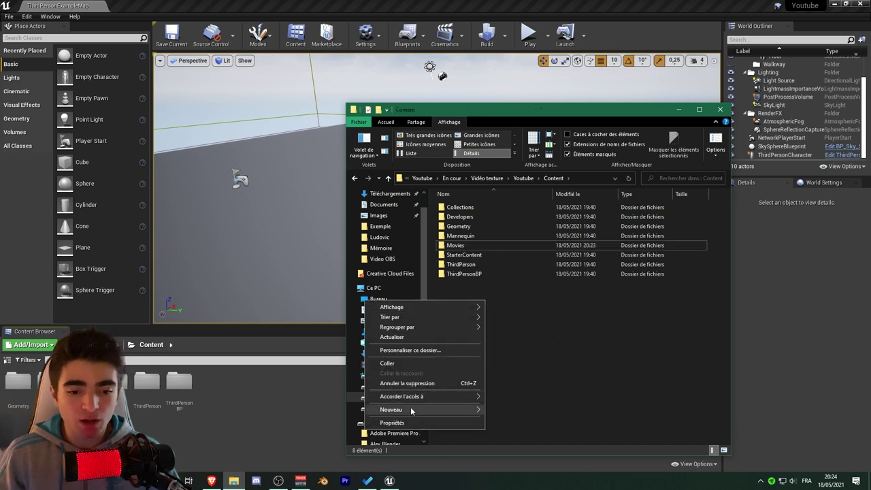
mouse_move(412, 411)
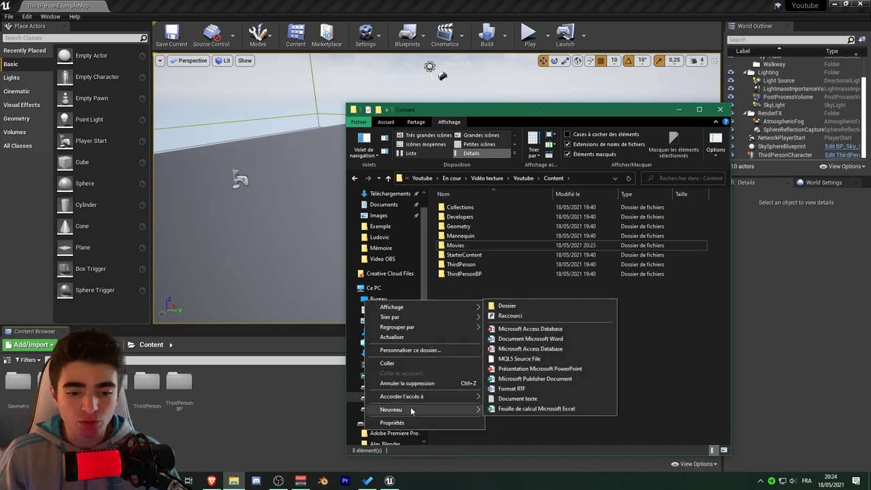
click(490, 289)
double_click(461, 246)
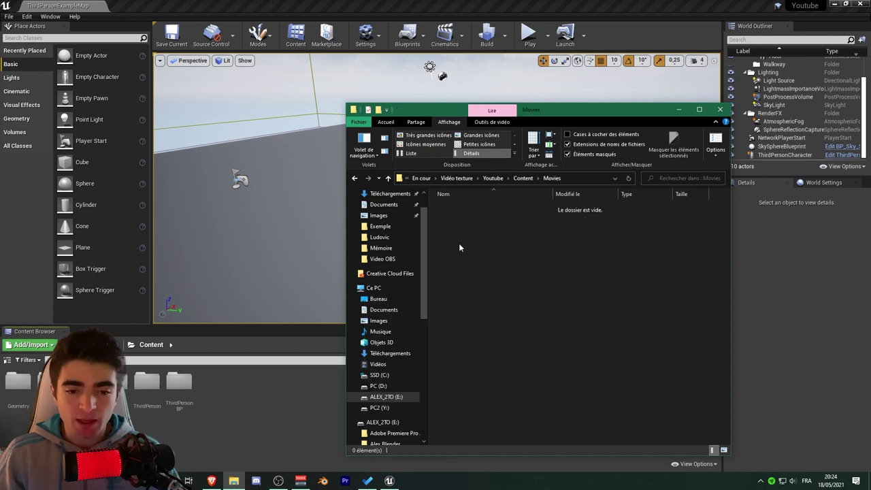
right_click(479, 257)
click(401, 317)
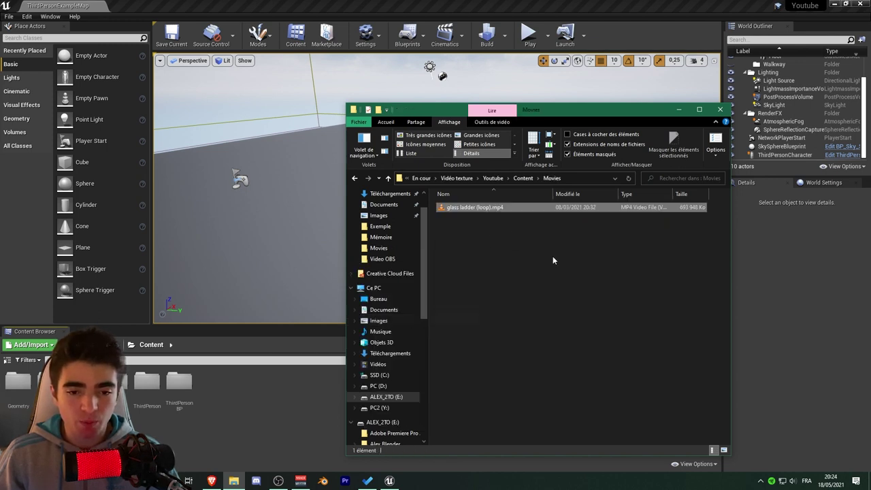
click(720, 110)
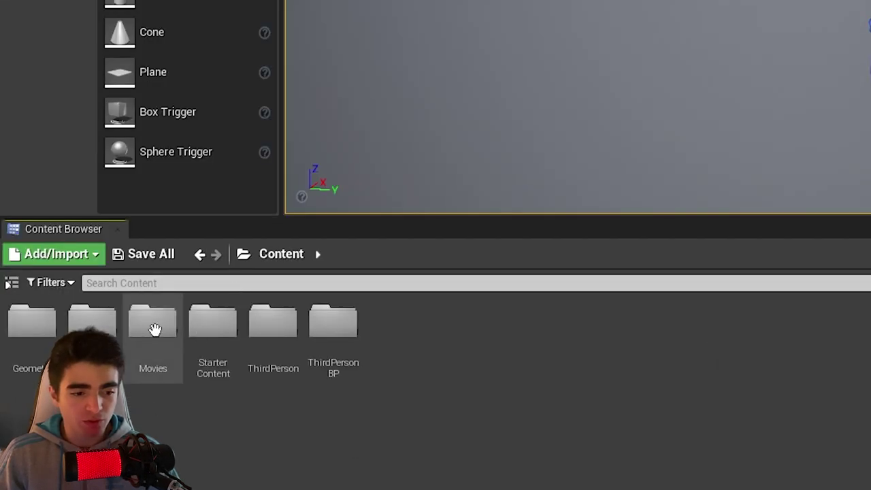
- In the Content/Movies folder, add a new File Media Source from the Media create menu
double_click(154, 330)
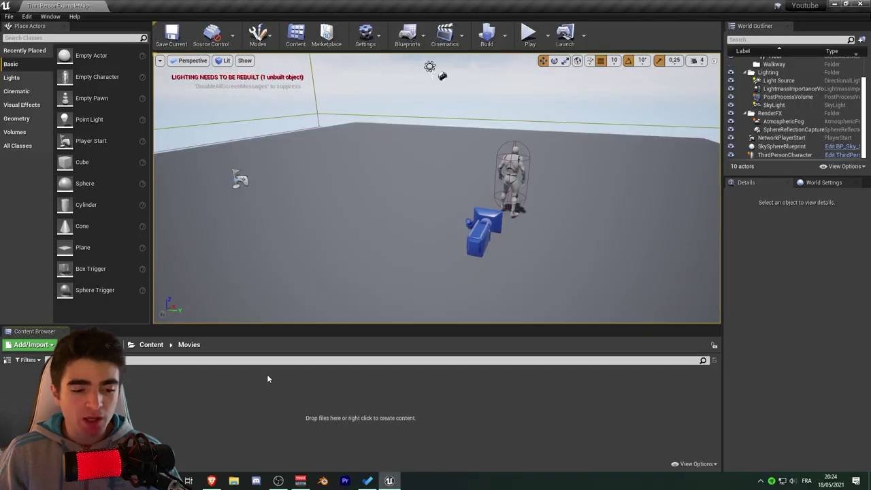
right_click(341, 394)
mouse_move(364, 353)
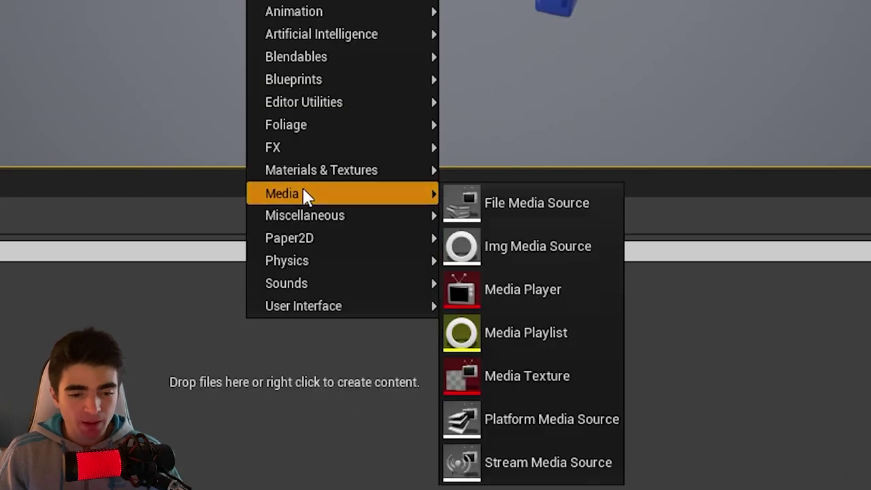
click(574, 200)
text(MediaSource)
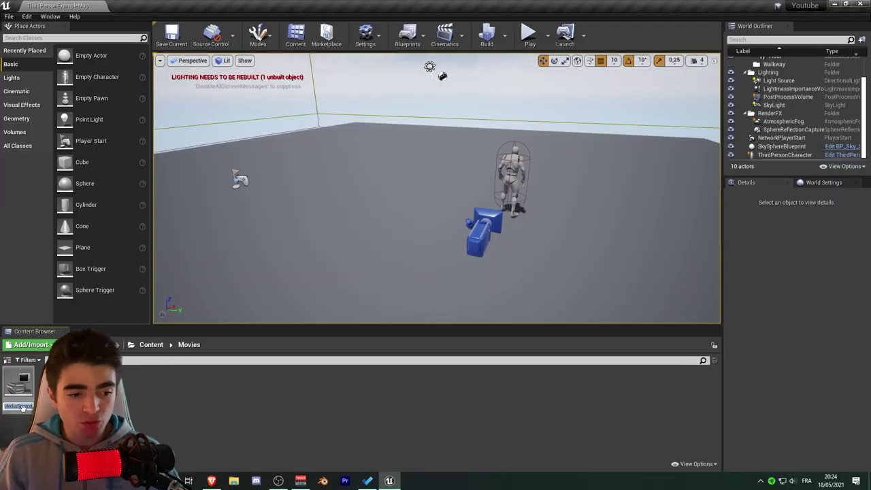
- Set NewFileMediaSource's File Path to glass ladder (loop).mp4 and save the asset
double_click(20, 381)
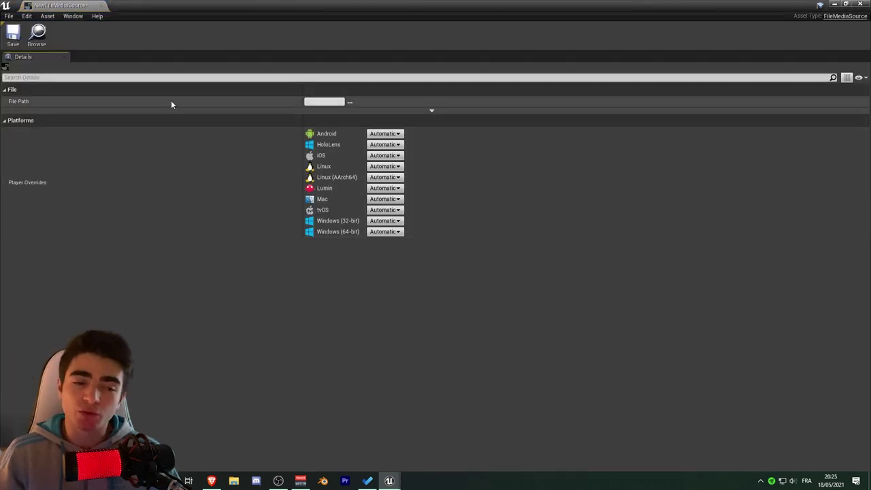
click(349, 102)
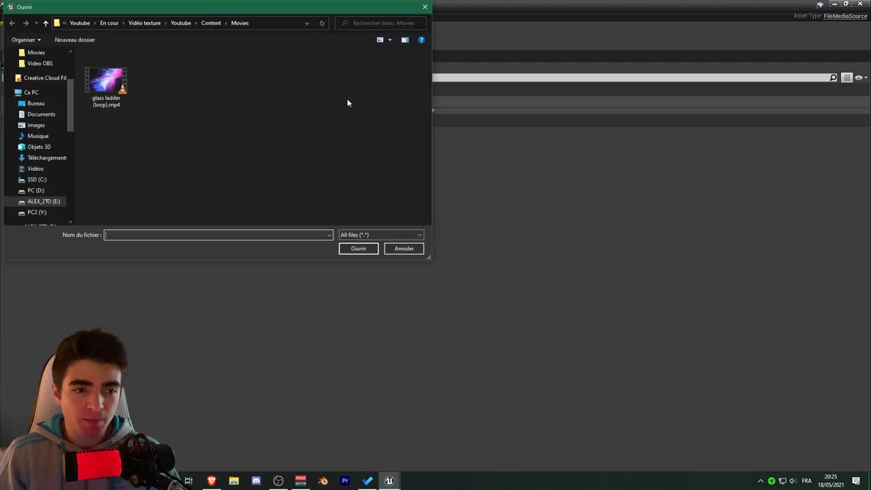
drag(203, 7, 364, 72)
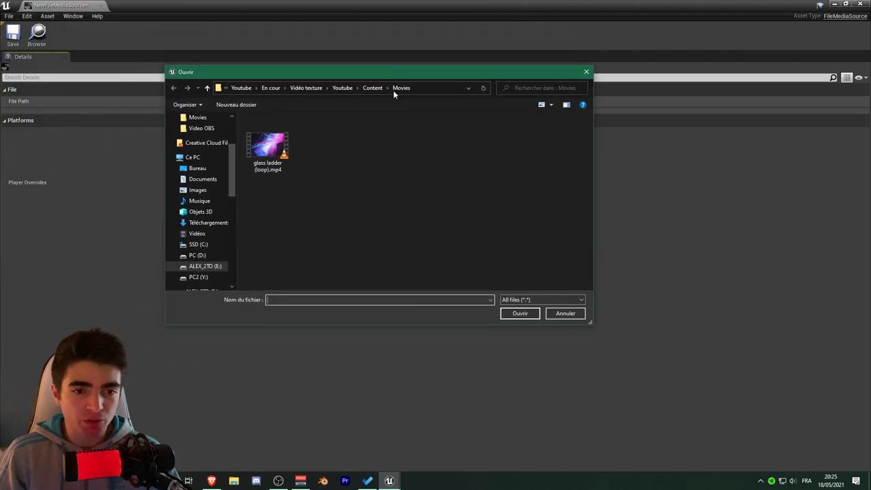
click(265, 147)
click(514, 314)
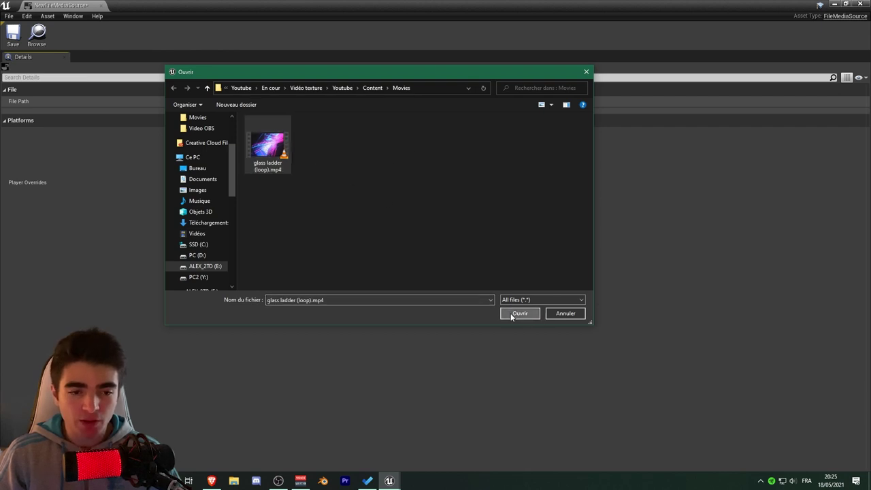
click(12, 33)
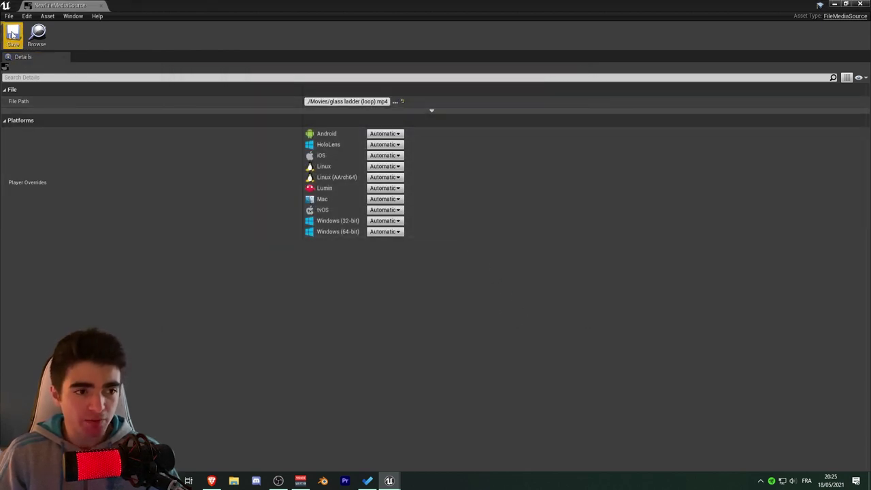
- Create NewMediaPlayer with a linked video output Media Texture in the Movies folder
click(861, 4)
click(186, 393)
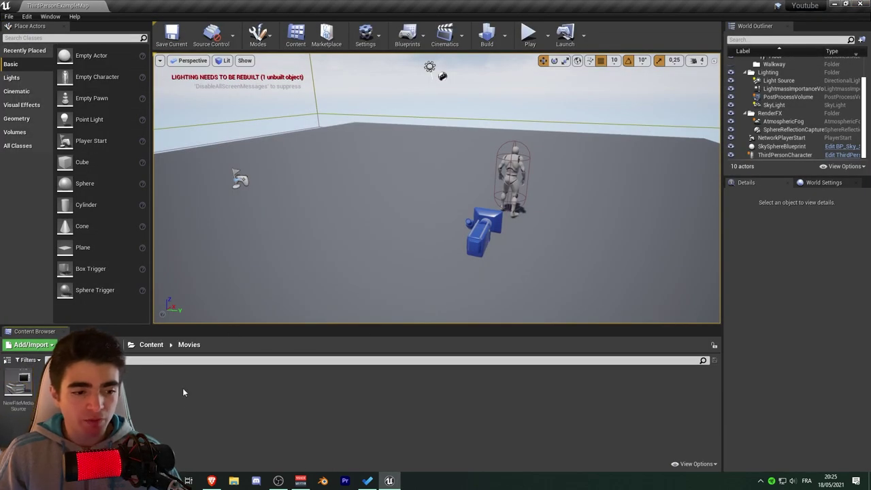
right_click(201, 389)
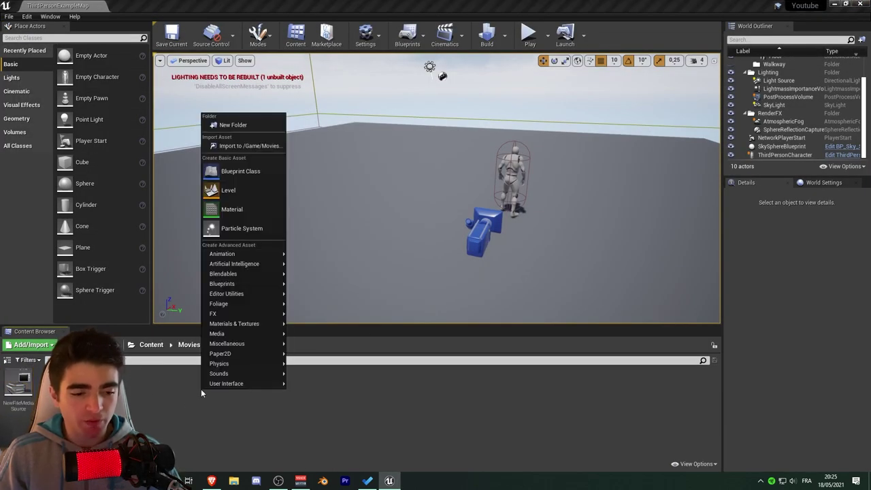
mouse_move(223, 334)
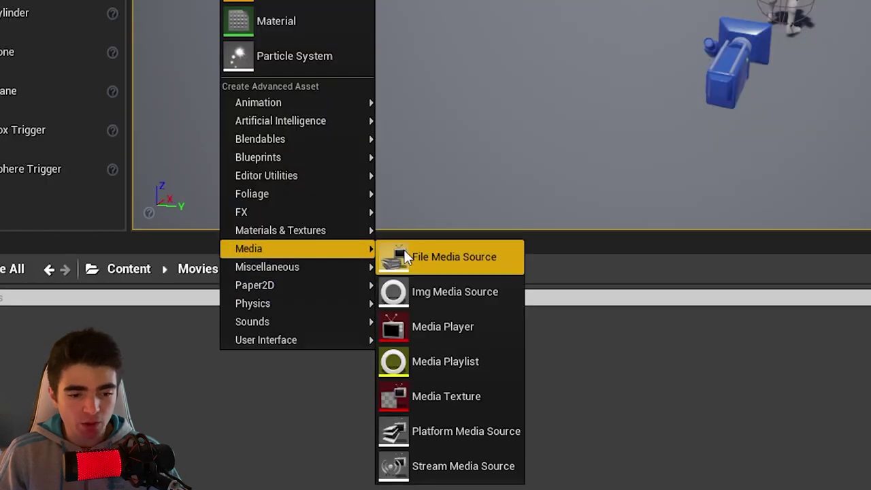
click(422, 328)
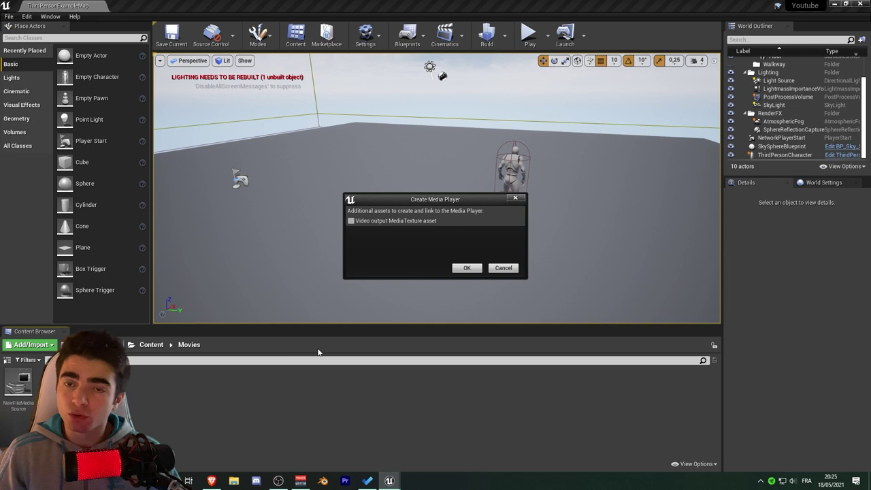
drag(399, 200, 411, 205)
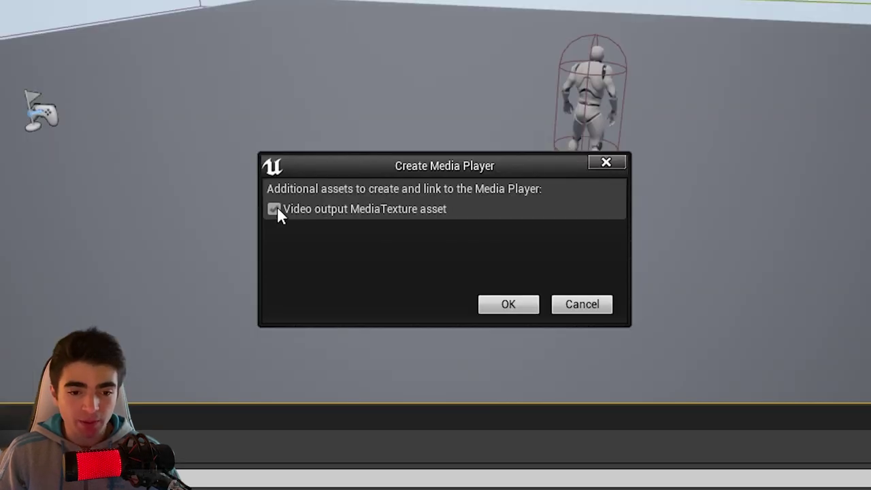
click(274, 209)
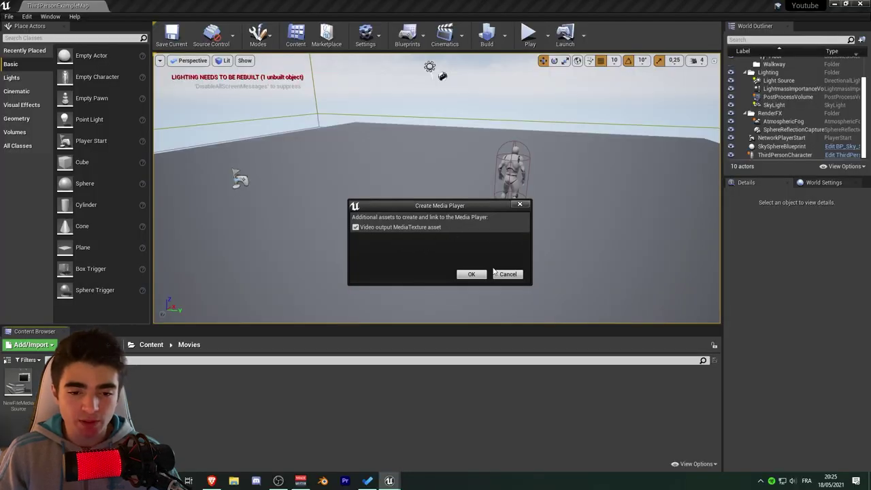
click(470, 275)
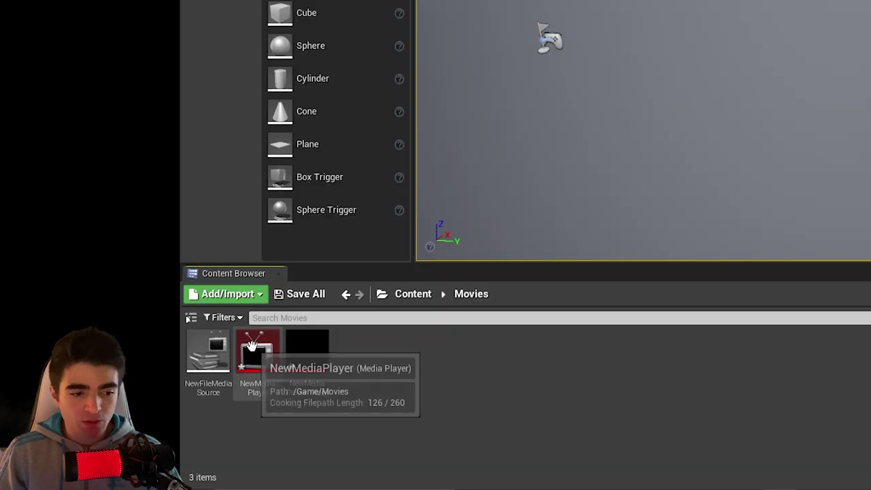
- Load NewFileMediaSource into NewMediaPlayer, pause the preview, enable Loop, and close the editor
double_click(48, 385)
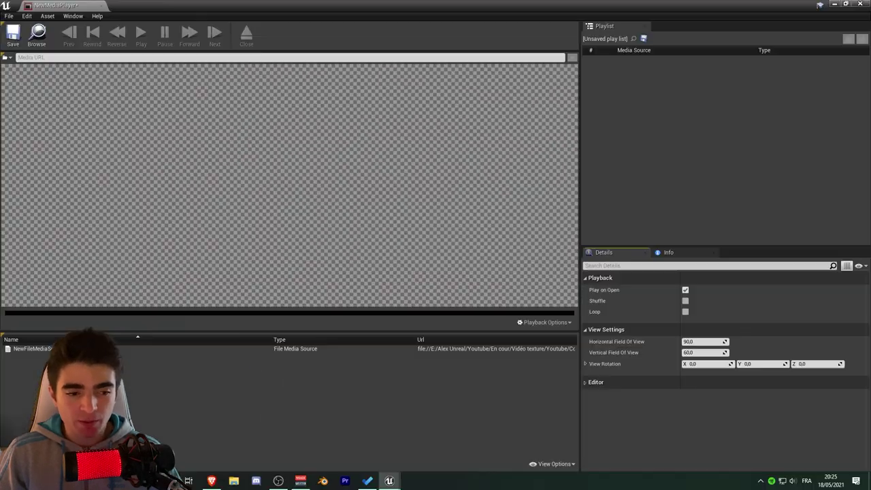
double_click(33, 350)
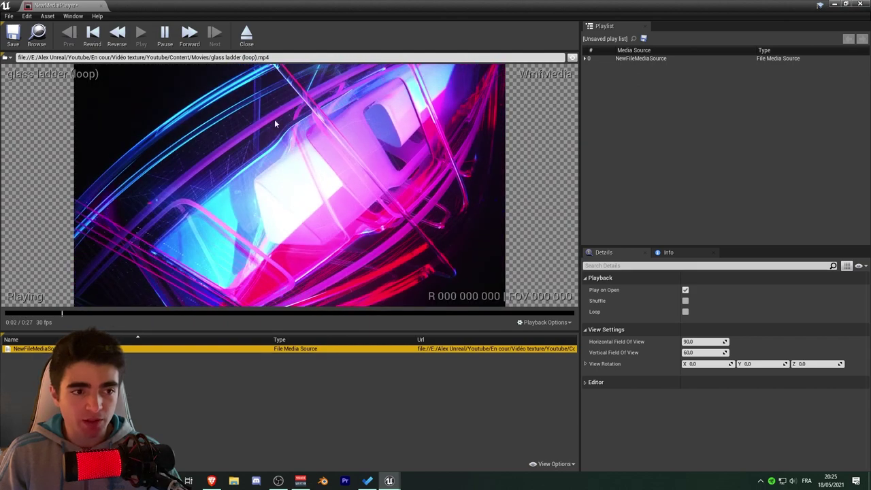
click(169, 34)
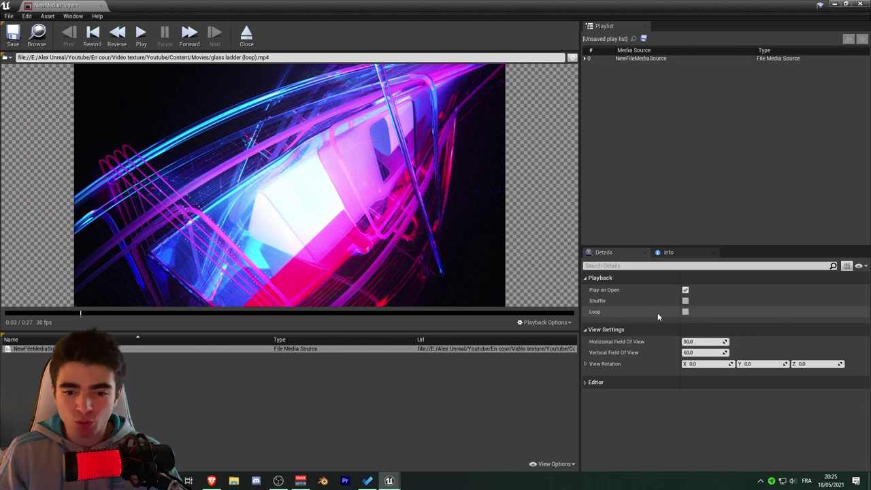
click(686, 312)
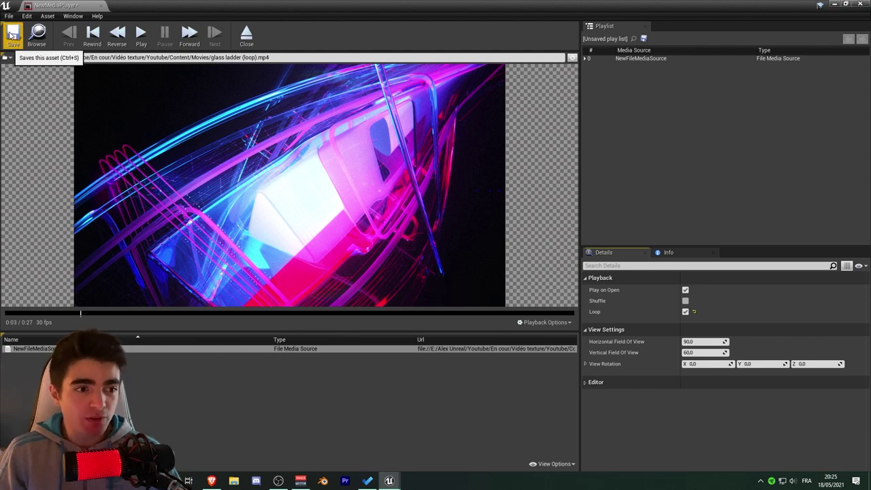
click(855, 4)
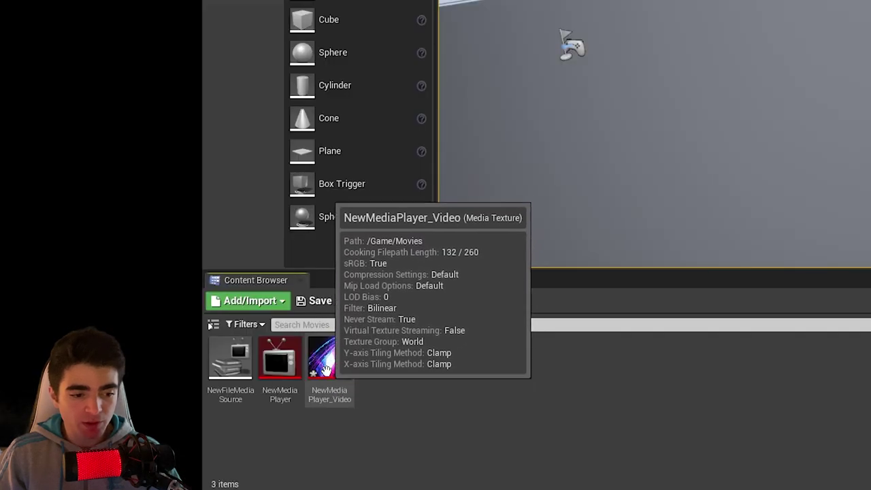
- Place a Plane near the character at Z 200 and apply the NewMediaPlayer_Video texture to it
click(335, 359)
mouse_move(339, 354)
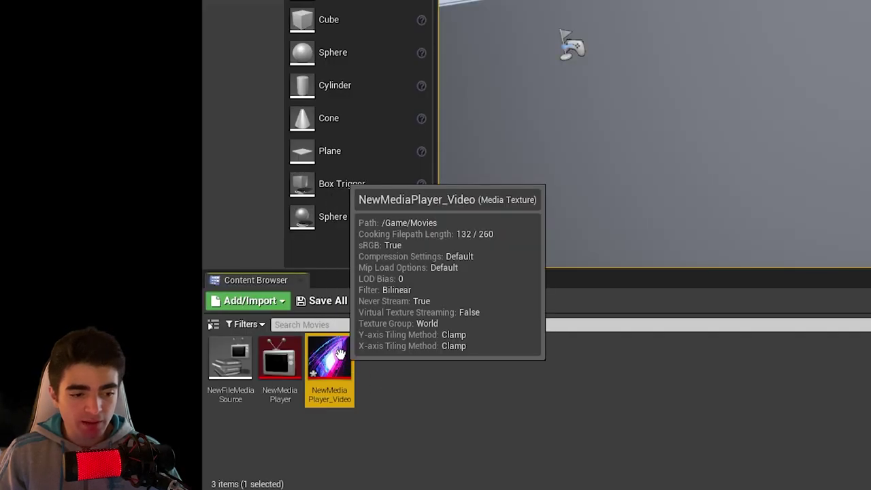
click(427, 362)
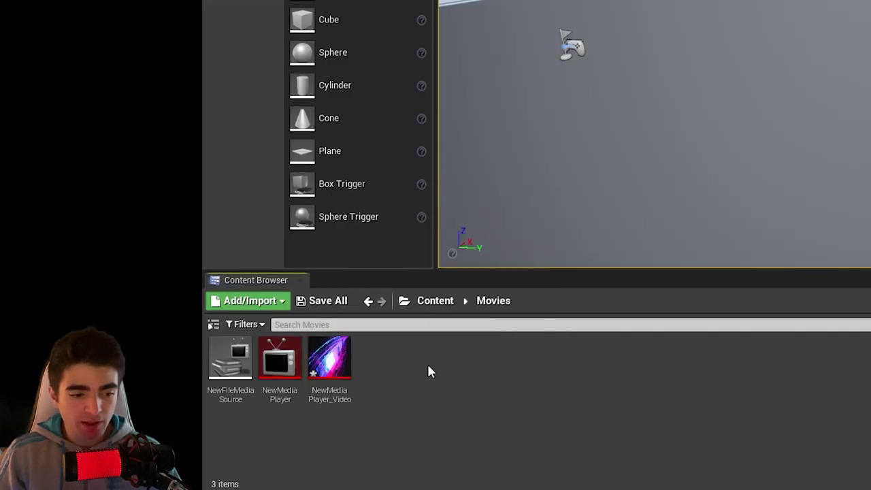
click(328, 362)
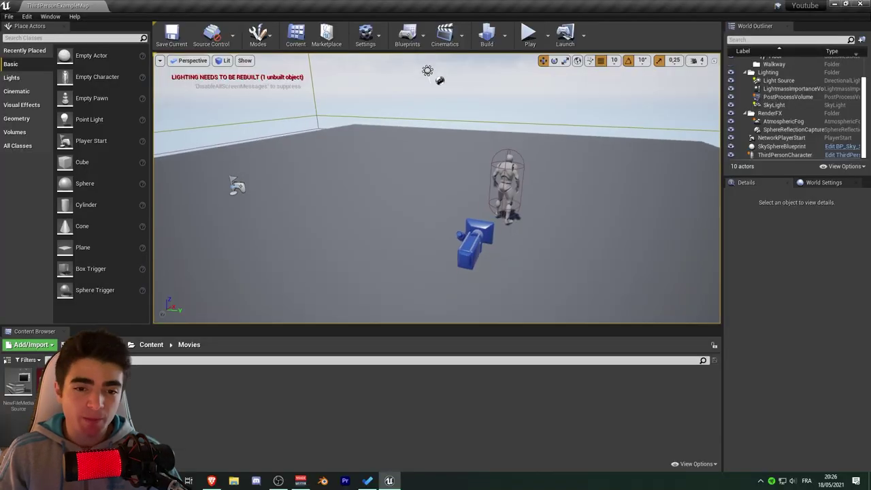
drag(403, 200, 395, 197)
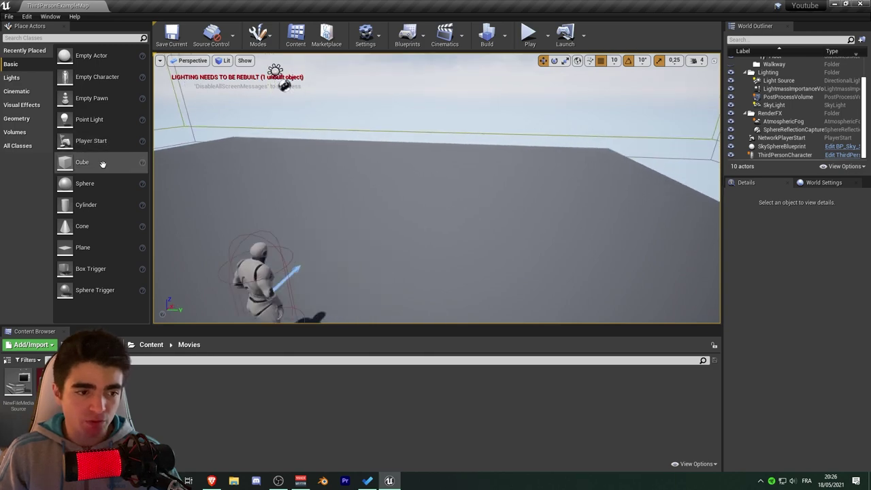
drag(82, 247, 377, 209)
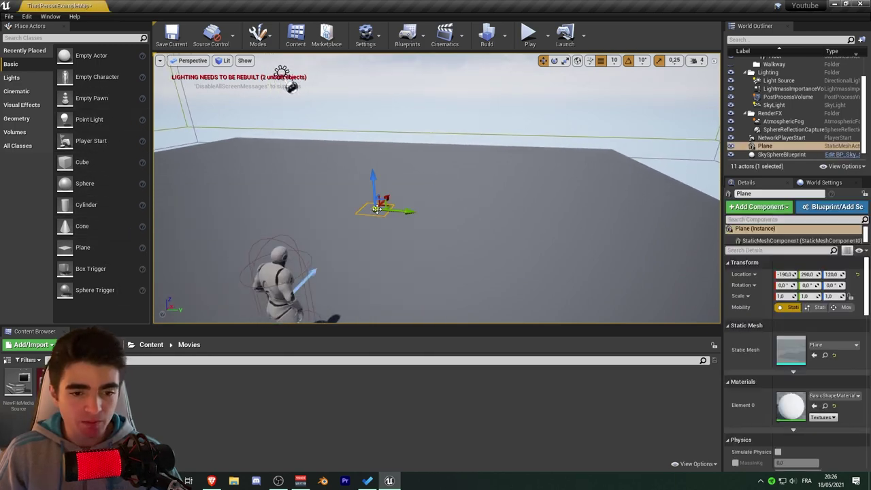
scroll(377, 209, up, 3)
drag(311, 205, 303, 153)
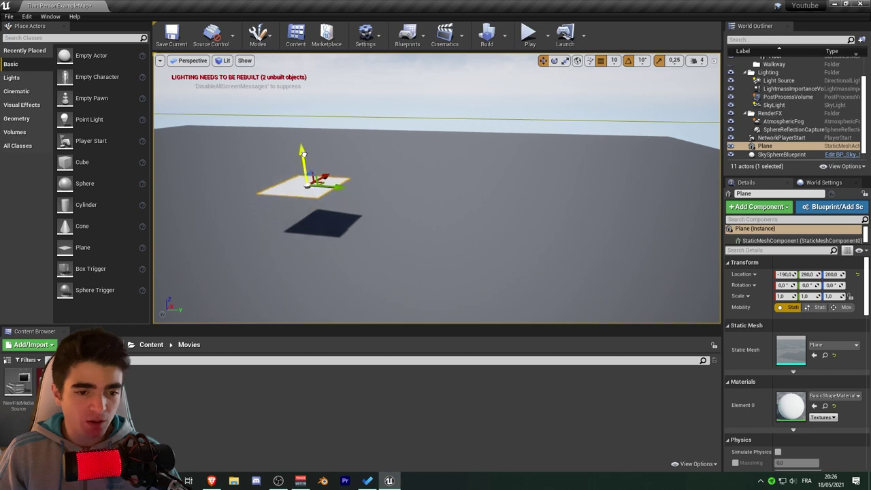
key(f)
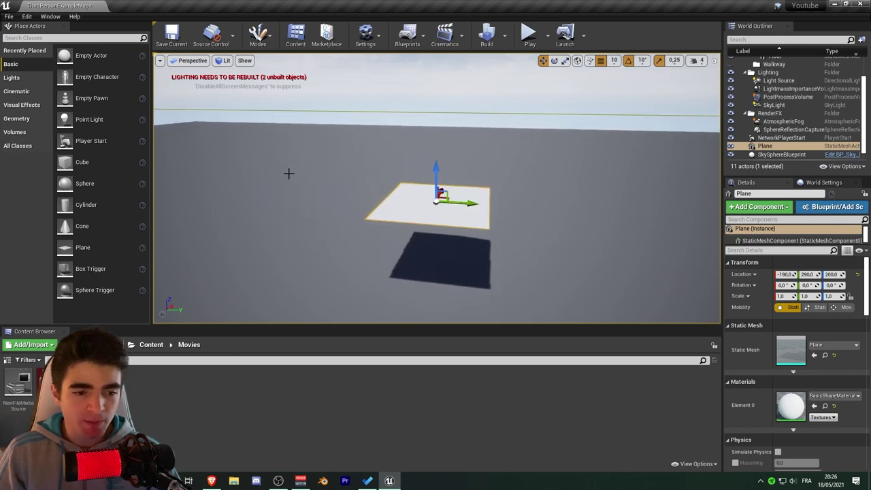
mouse_move(102, 385)
mouse_down()
mouse_move(441, 204)
mouse_move(410, 205)
mouse_up()
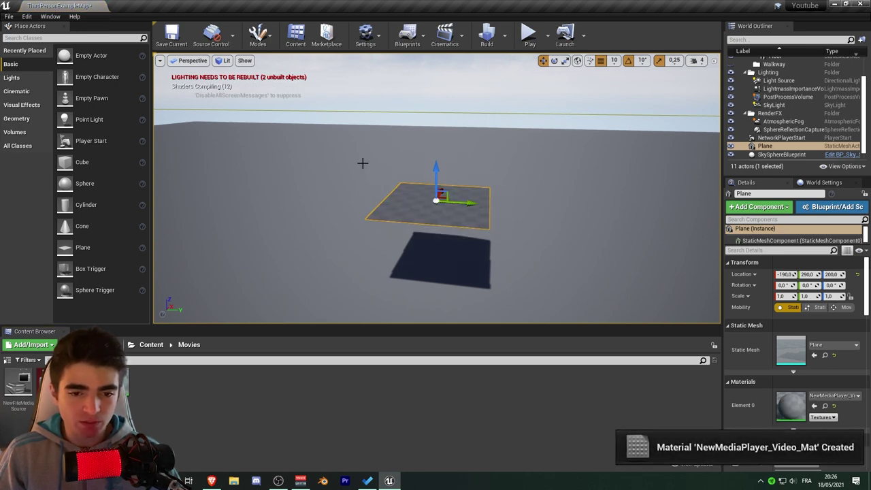
- Simulate the level to inspect the plane, which shows plain white, then stop the simulation
alt+drag(450, 235, 451, 235)
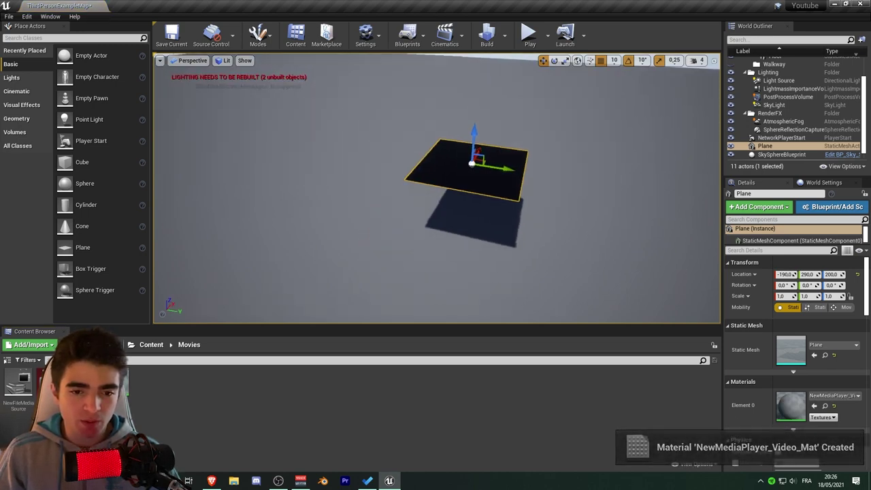
scroll(451, 235, up, 4)
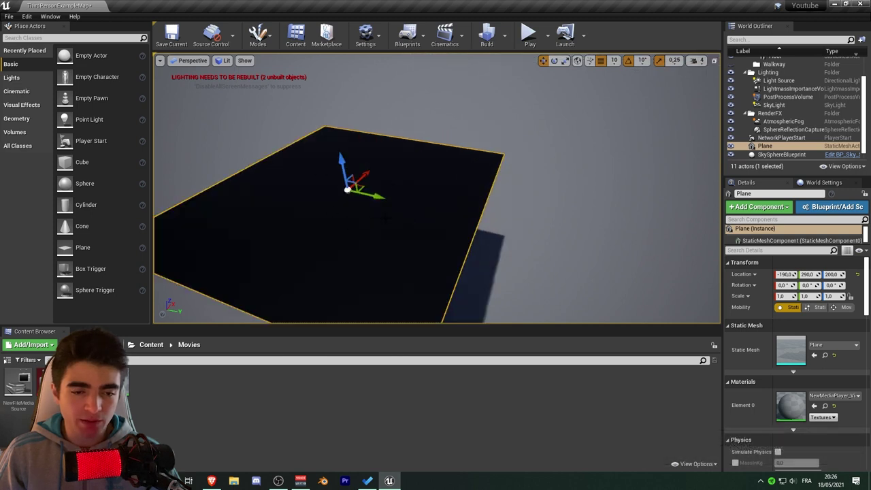
scroll(451, 235, down, 5)
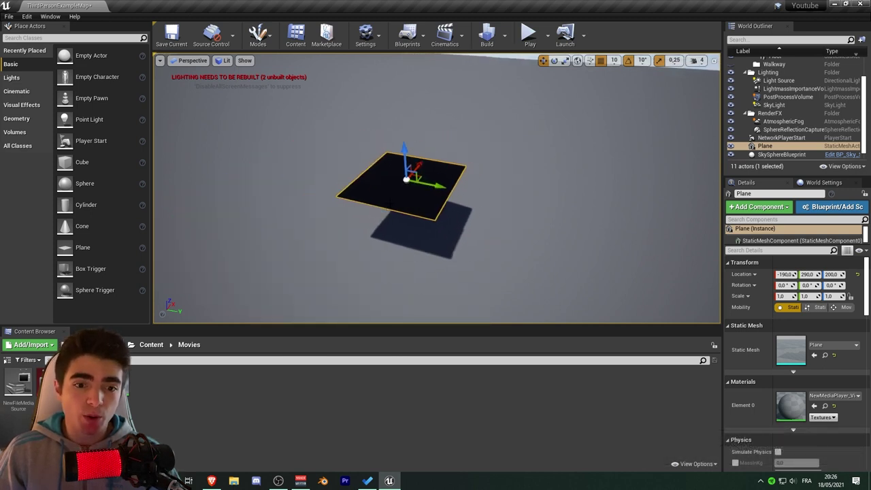
scroll(450, 235, up, 2)
click(549, 37)
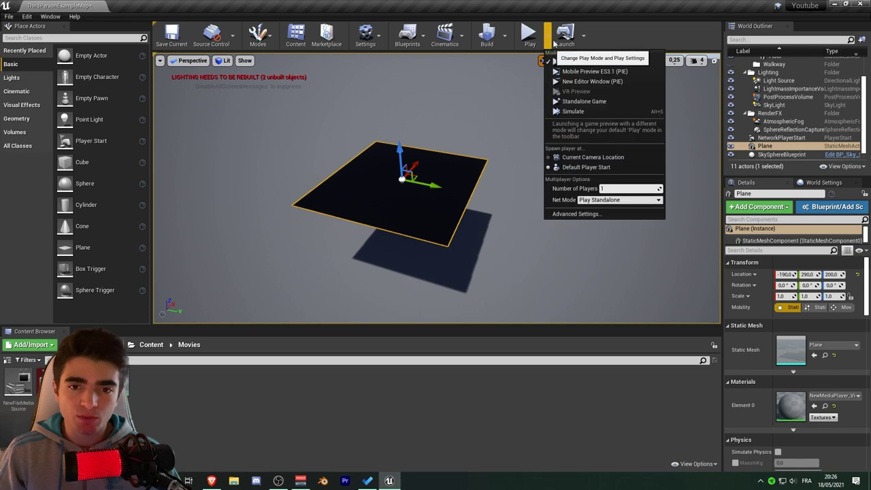
click(566, 113)
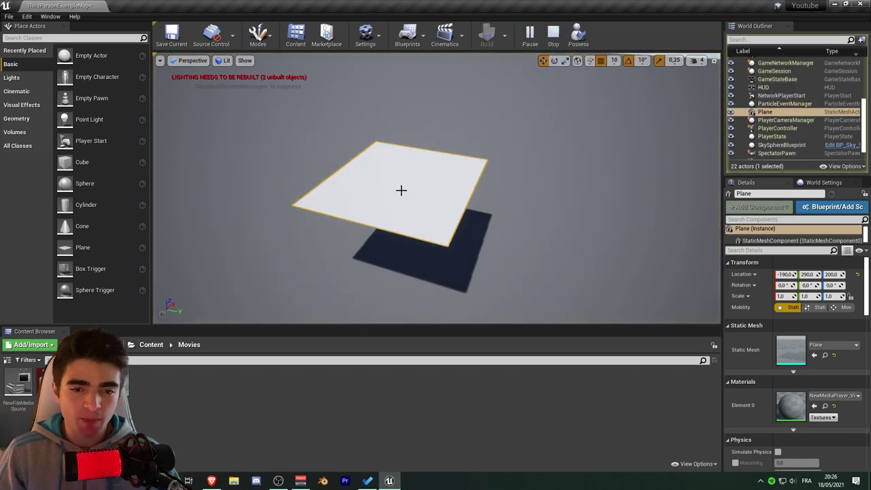
mouse_move(401, 190)
right_down()
mouse_move(354, 204)
mouse_move(538, 93)
right_up()
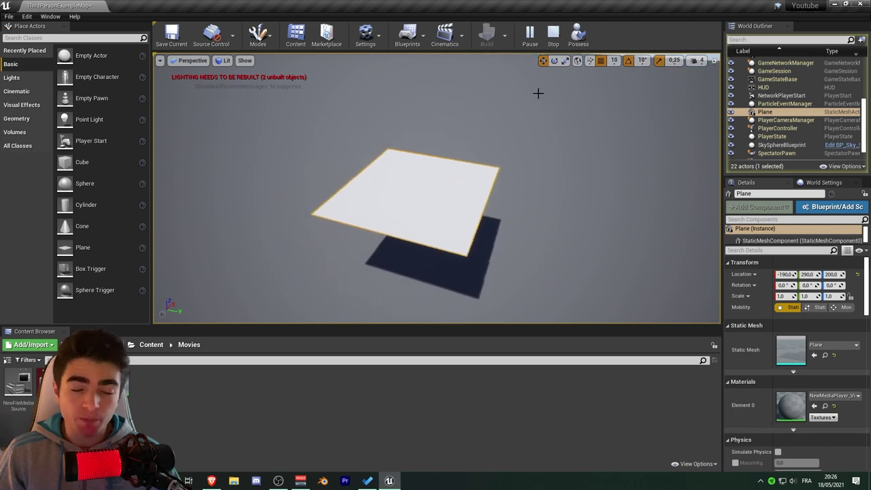
click(553, 32)
right_drag(529, 91, 518, 95)
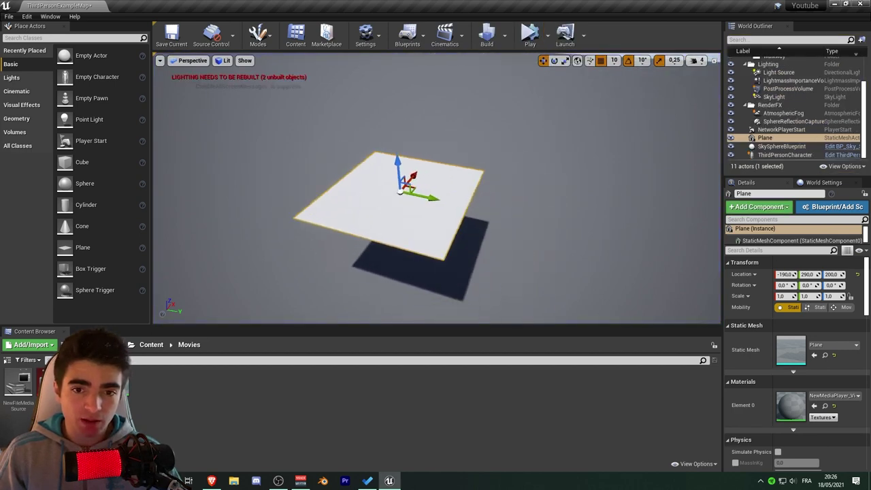
scroll(462, 213, down, 5)
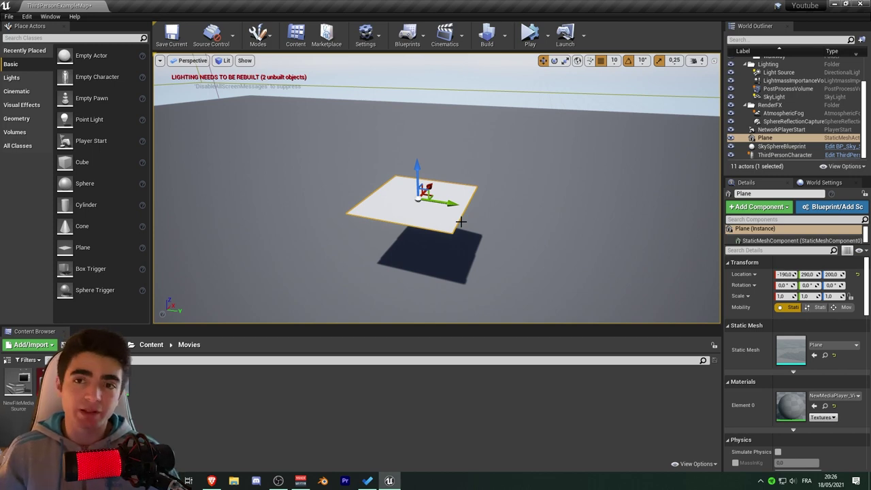
- Open the Level Blueprint and add an Event BeginPlay node by searching 'Begin pla'
click(424, 38)
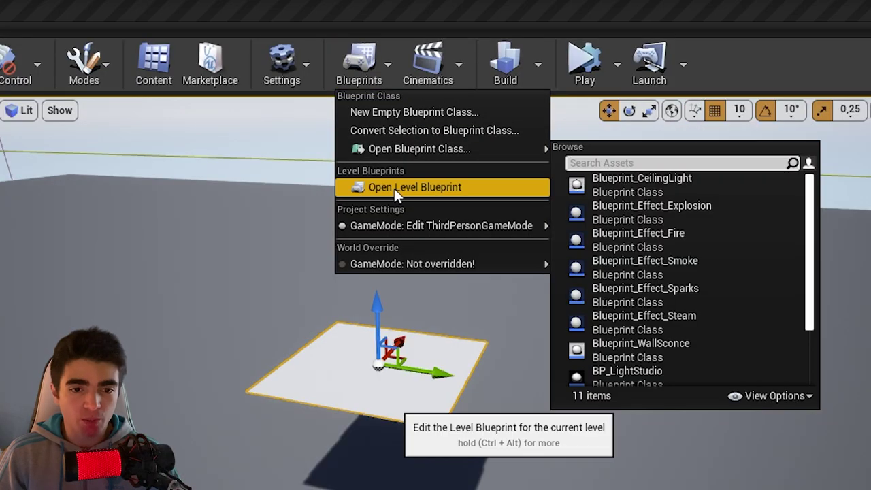
click(451, 189)
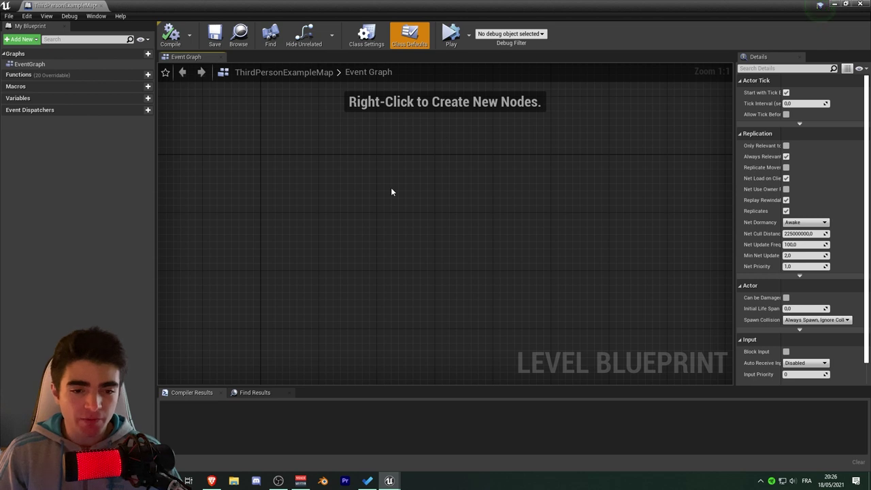
right_click(391, 192)
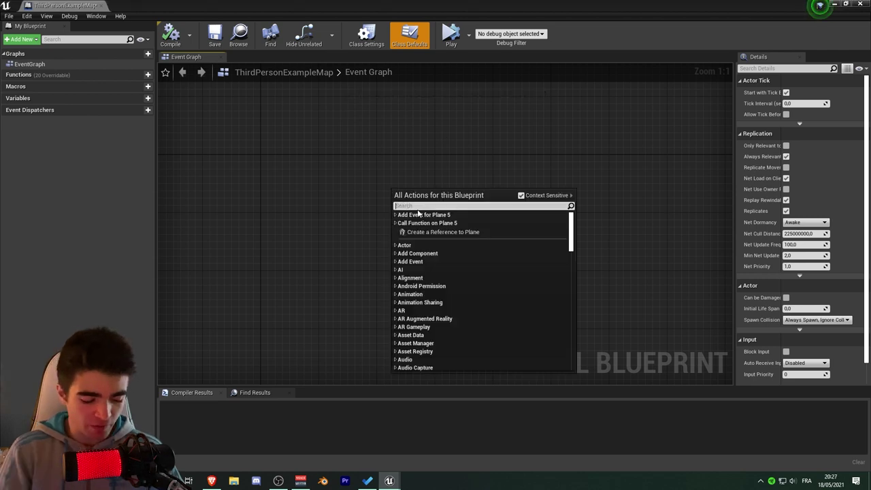
text(Begin pla)
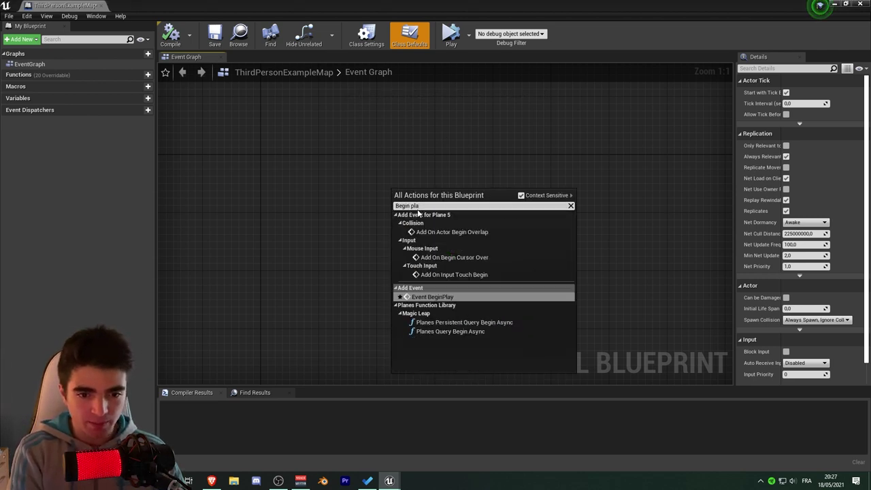
click(426, 296)
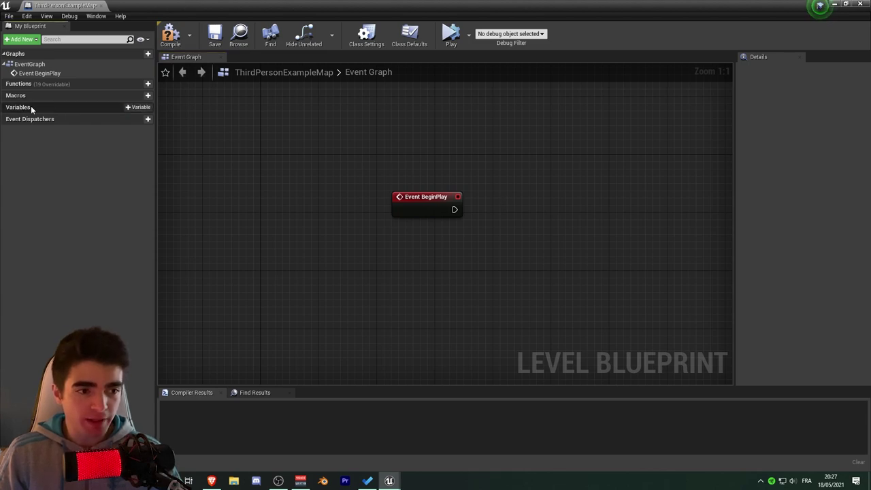
- Add instance-editable variable NewVar_0 of type Media Player Object Reference
click(141, 109)
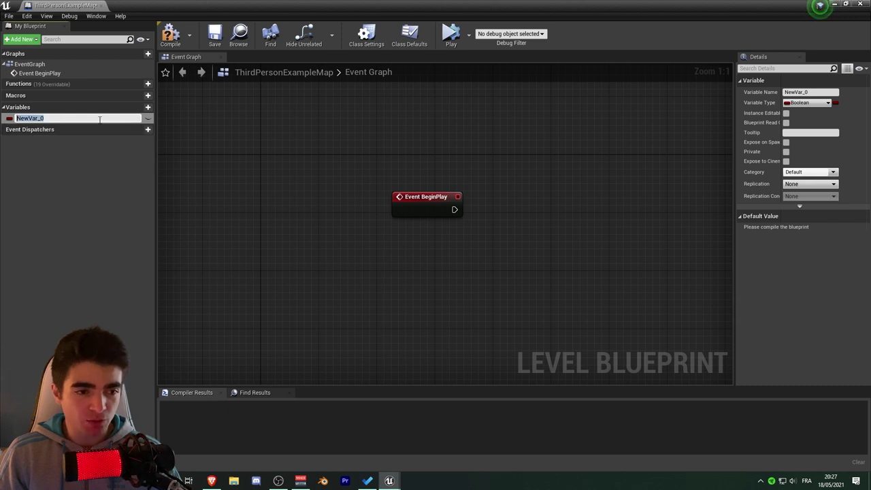
click(149, 117)
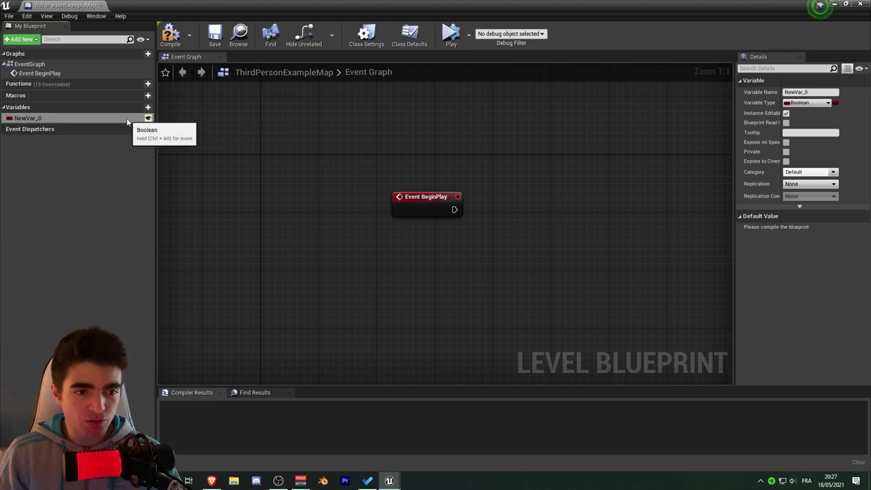
click(817, 103)
click(823, 102)
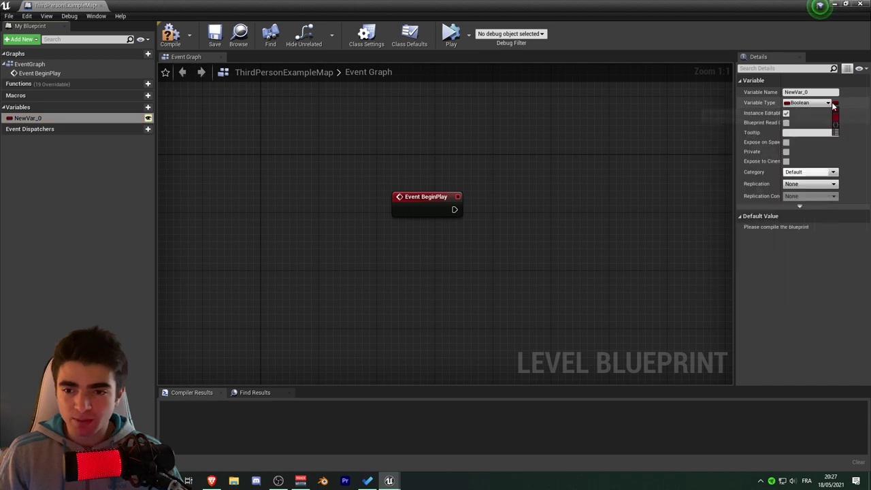
click(828, 103)
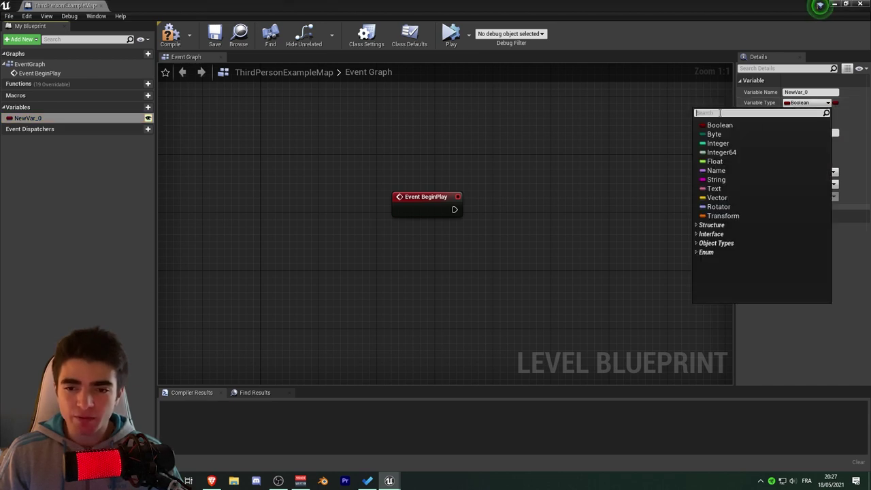
text(Media)
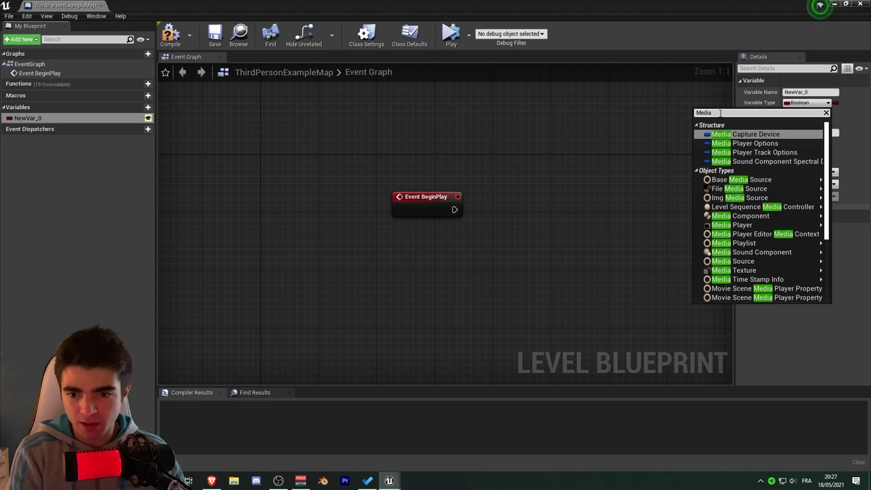
text( Player)
mouse_move(708, 164)
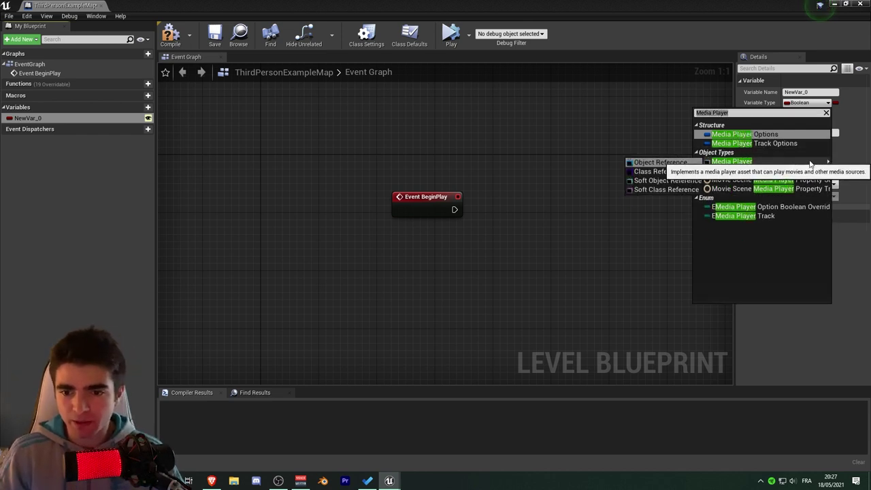
click(653, 163)
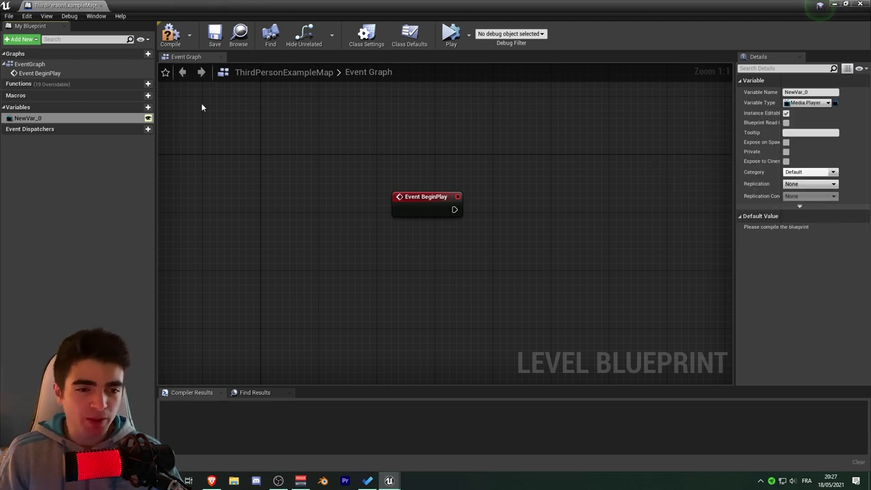
- Compile the blueprint and set NewVar_0's default value to NewMediaPlayer
click(173, 38)
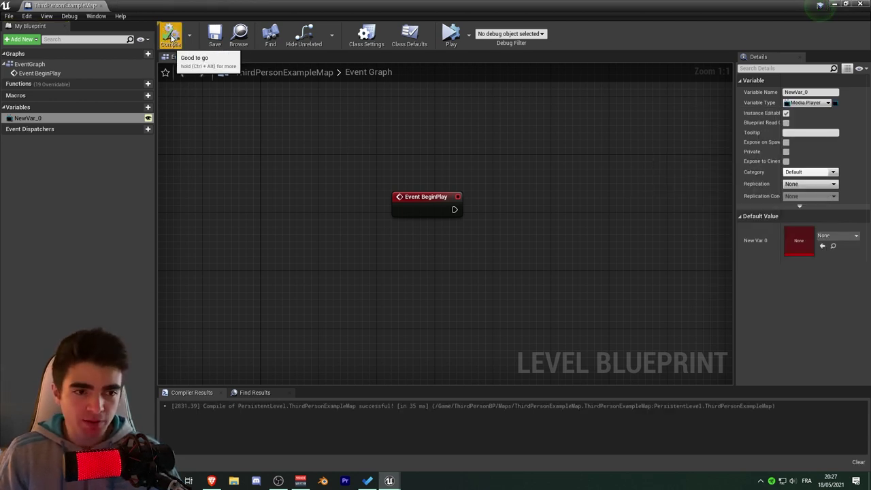
click(833, 237)
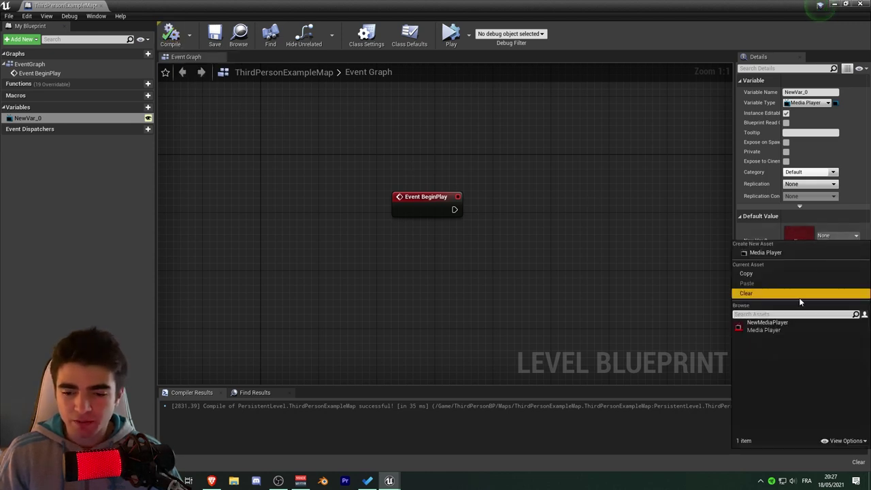
click(759, 329)
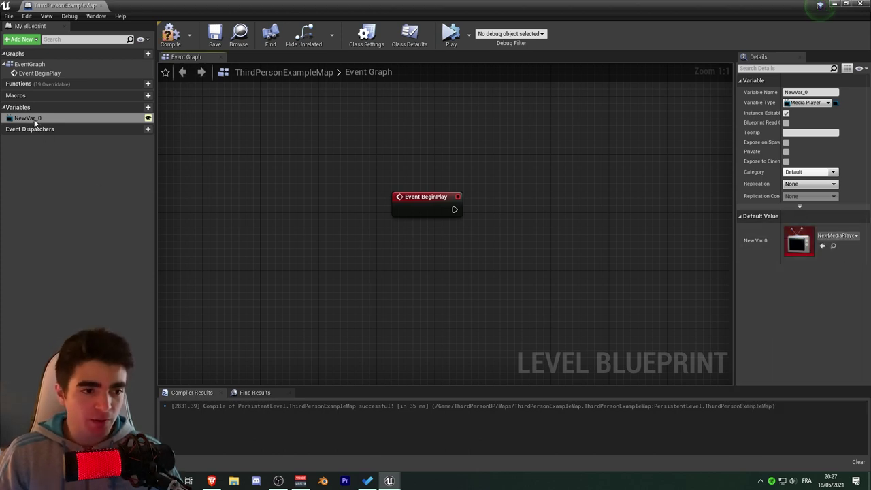
- Place a NewVar_0 getter node in the event graph below BeginPlay
drag(35, 122, 39, 121)
drag(407, 259, 409, 259)
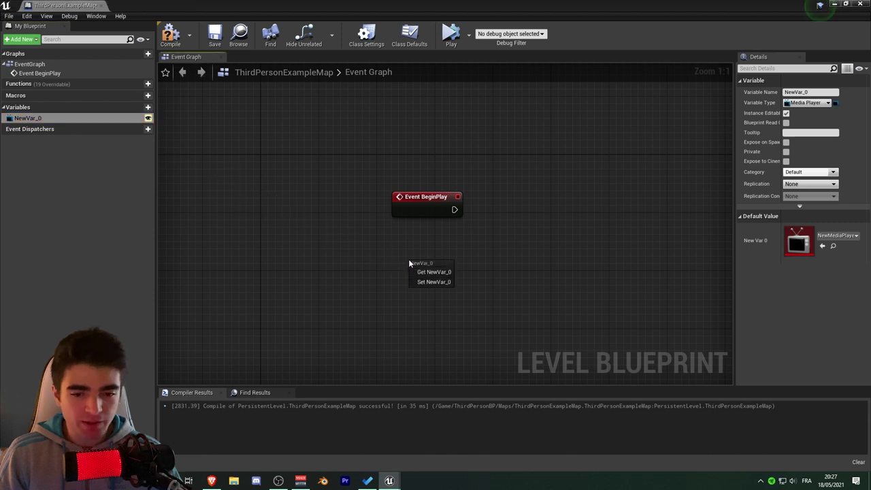
click(421, 271)
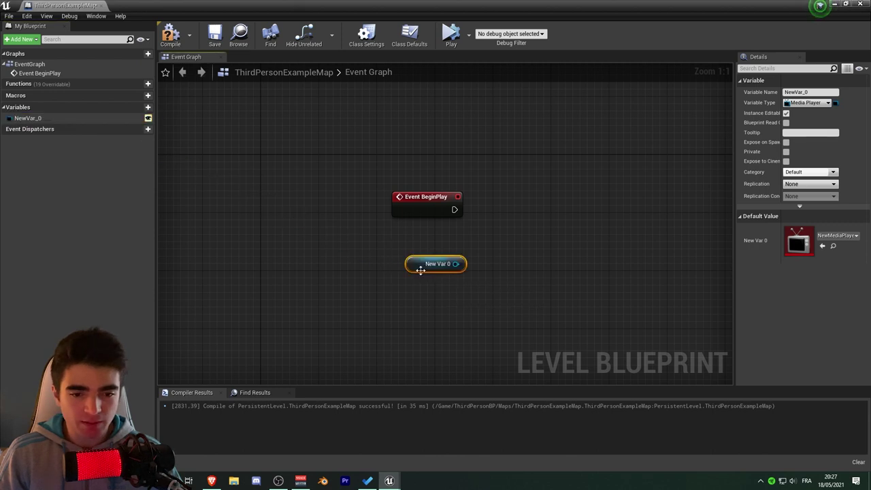
click(494, 234)
right_drag(497, 230, 445, 225)
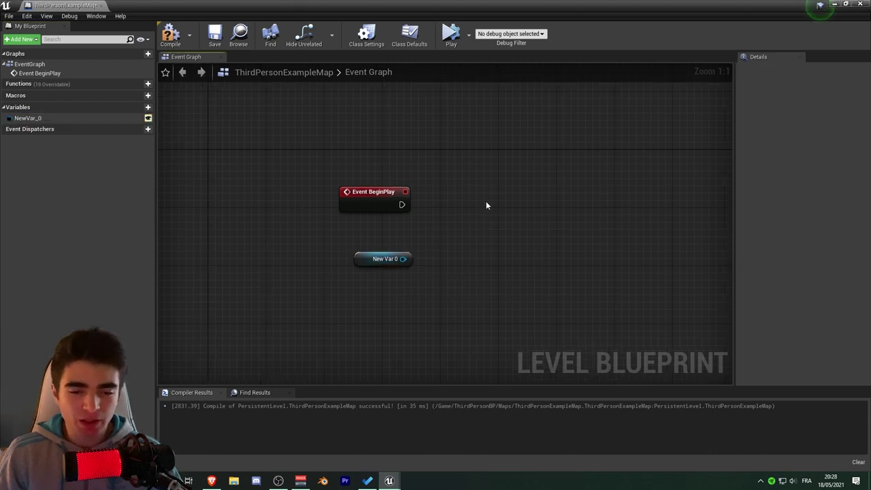
- Add a media player Open Source node, with Context Sensitive off, next to BeginPlay
right_click(486, 204)
text(Ope)
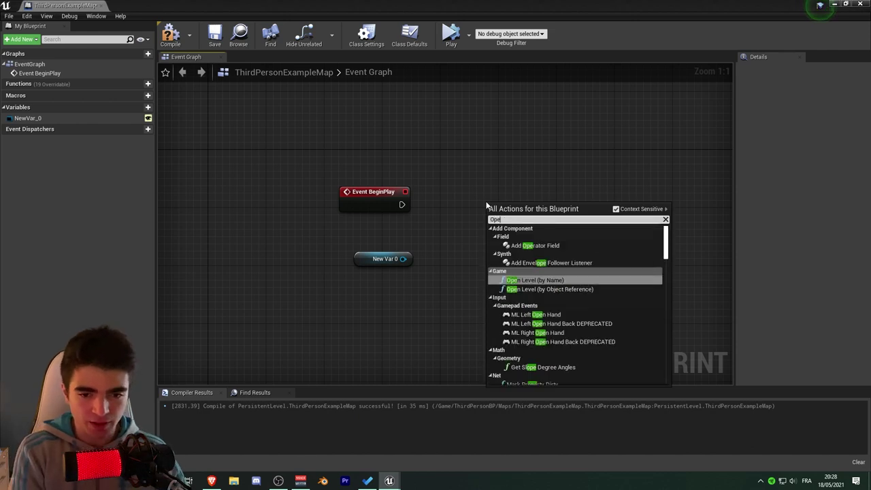
text(n source)
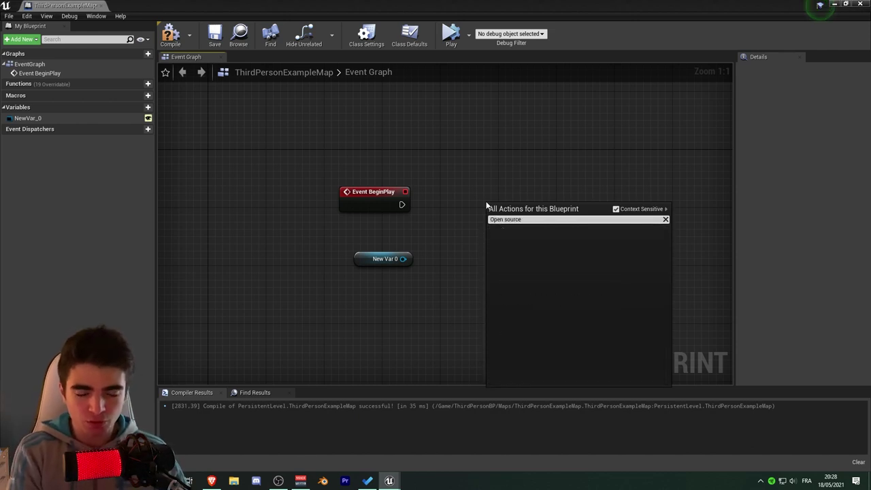
click(617, 211)
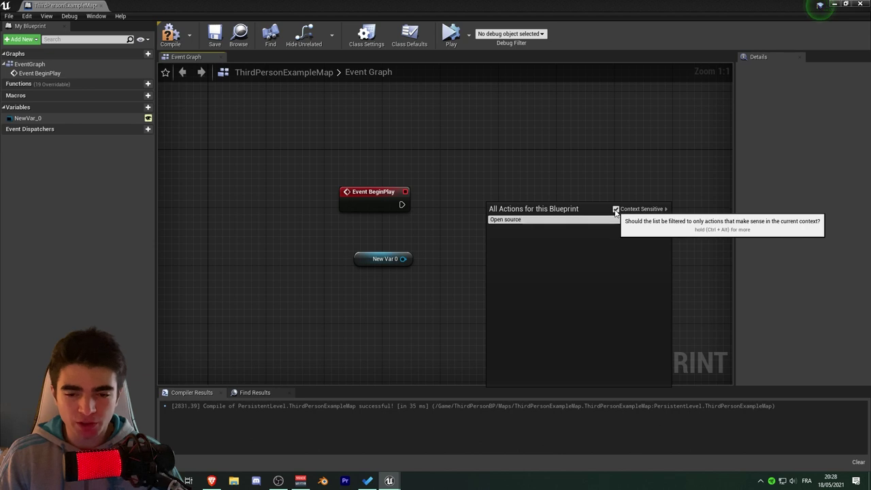
click(524, 248)
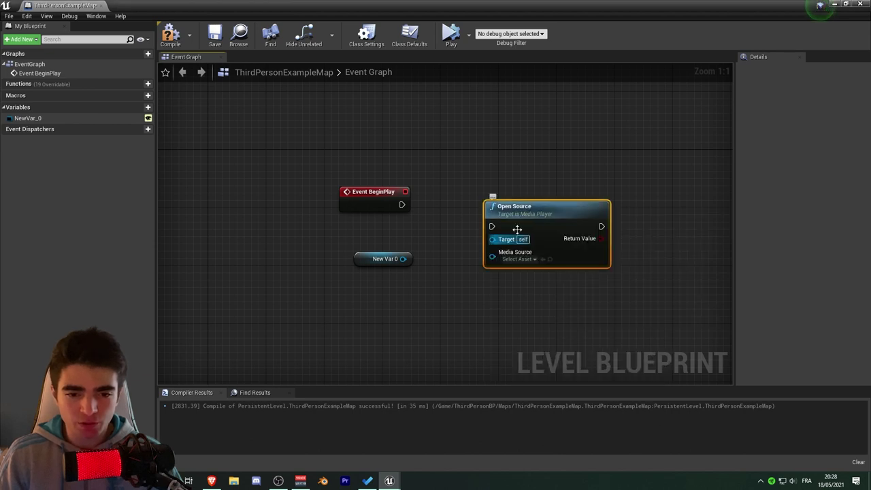
drag(491, 198, 467, 187)
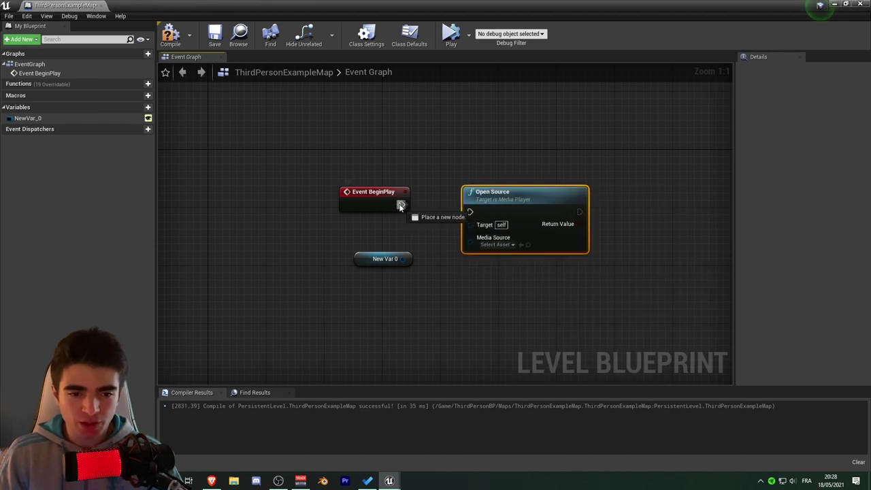
- Wire BeginPlay to Open Source, set NewVar_0 as its target, and choose NewFileMediaSource
drag(402, 204, 469, 211)
click(394, 233)
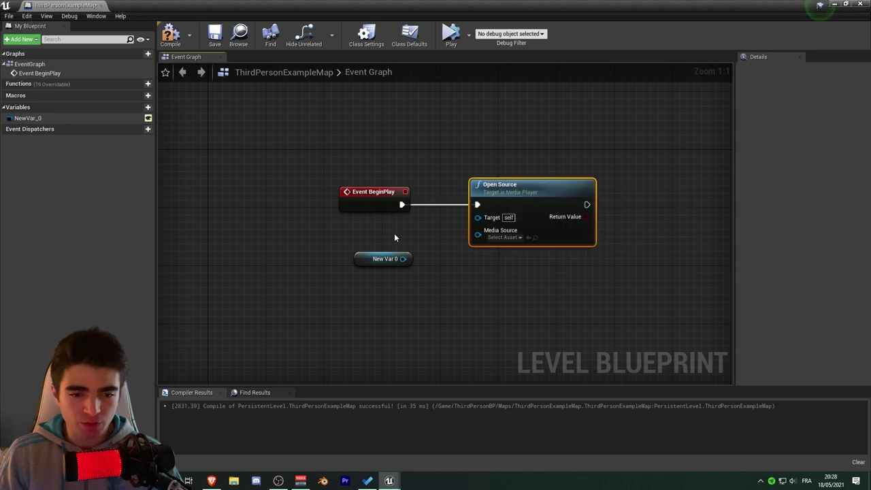
mouse_move(369, 262)
mouse_down()
mouse_move(355, 247)
mouse_move(390, 249)
mouse_up()
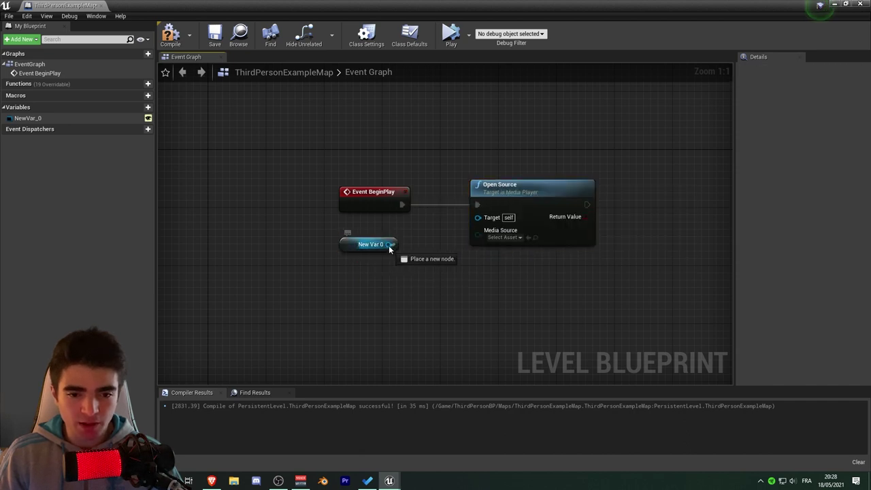
drag(460, 235, 479, 217)
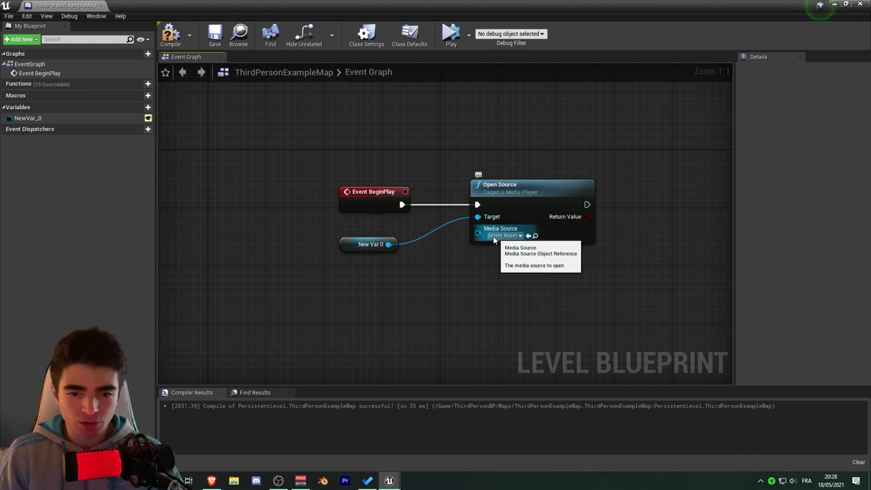
click(519, 236)
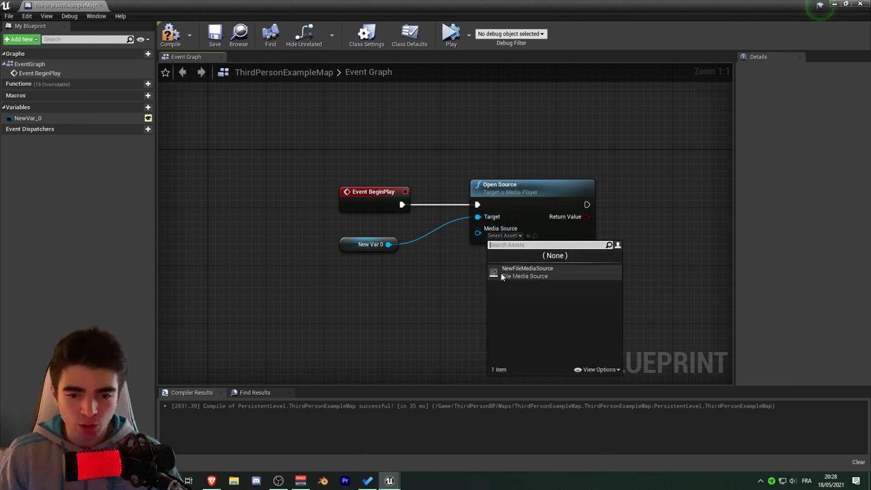
click(553, 273)
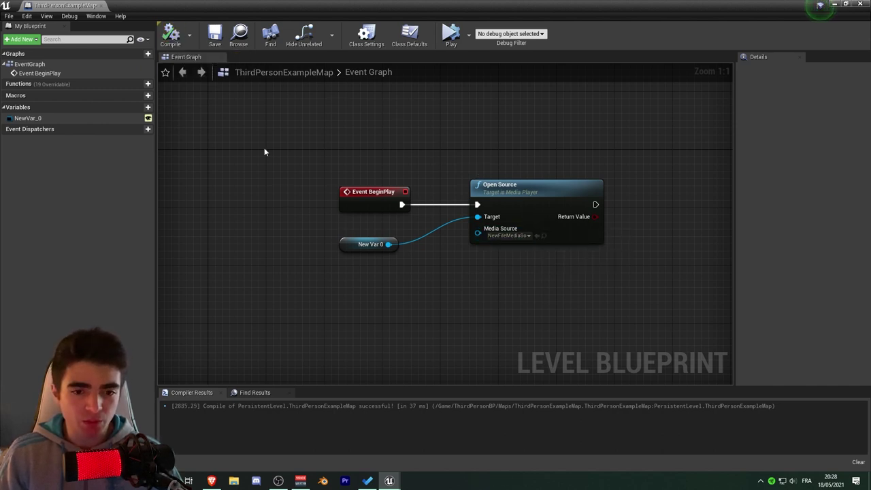
- Save and close the level blueprint, then simulate the level to preview the video
click(216, 34)
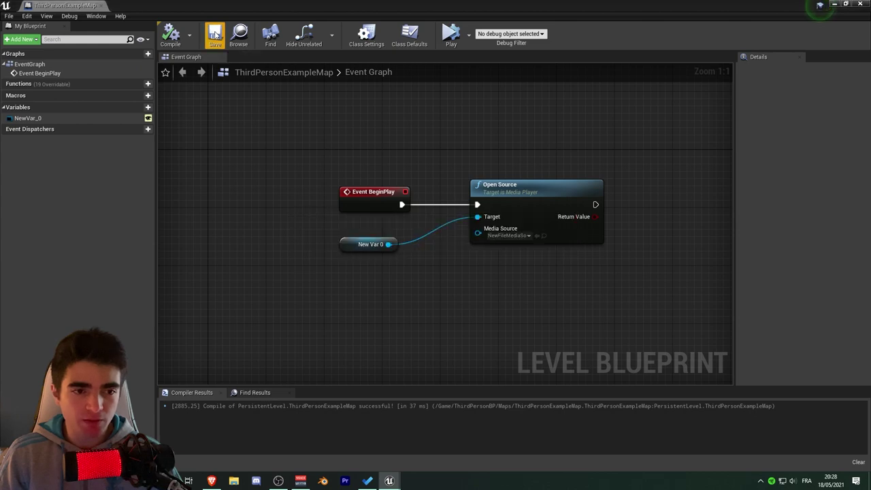
click(859, 5)
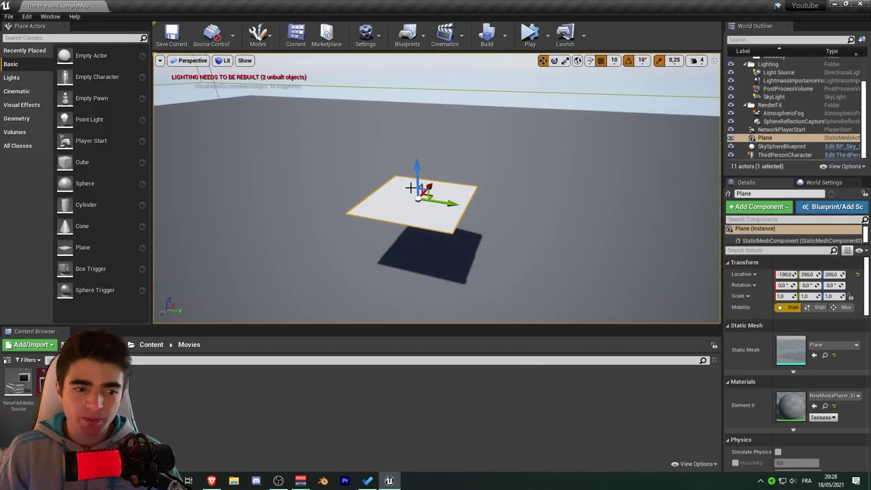
click(548, 35)
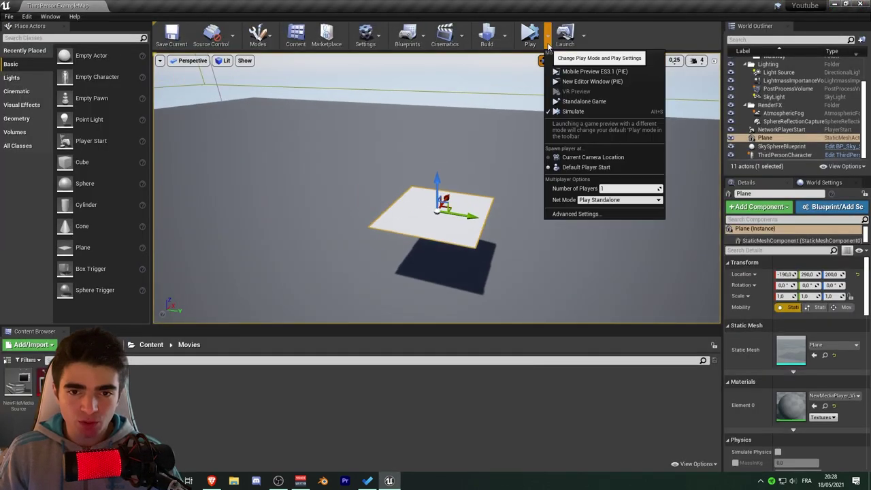
click(564, 113)
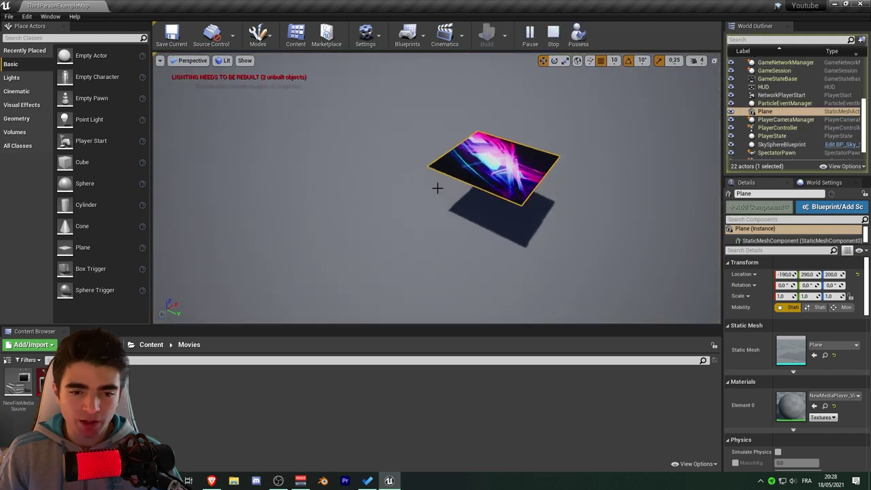
scroll(429, 190, up, 5)
scroll(424, 195, down, 5)
right_drag(424, 195, 531, 53)
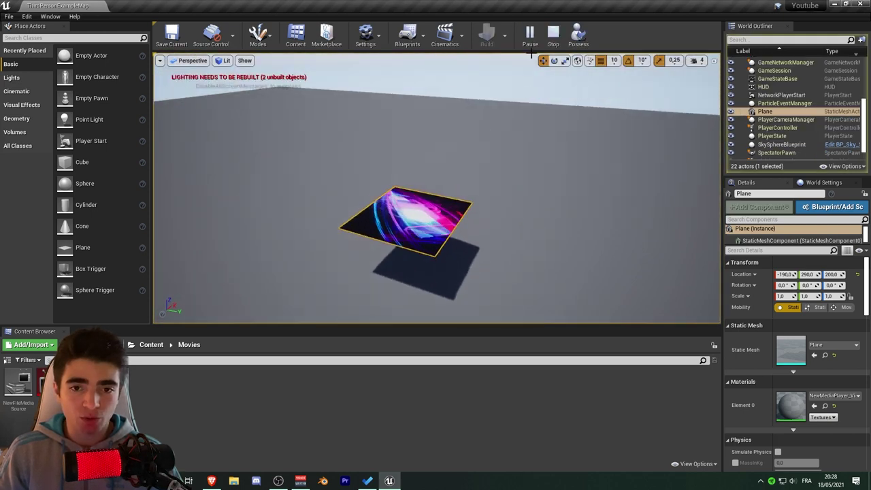
click(553, 34)
- Rotate the plane 90° upright and scale it to 1.5 with Y at 2.5
key(e)
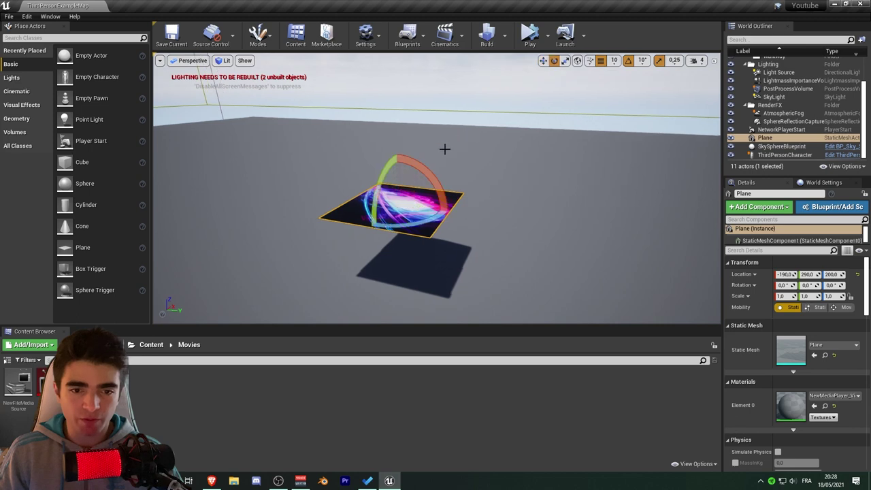
drag(439, 174, 409, 218)
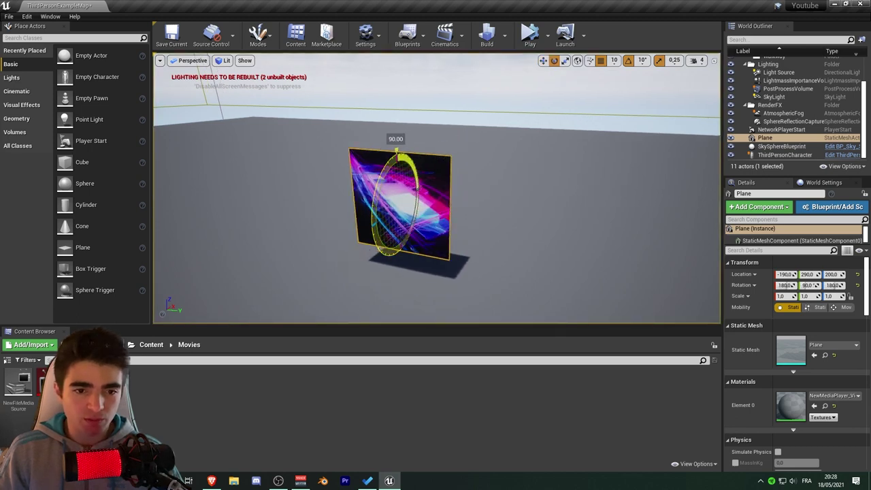
click(566, 60)
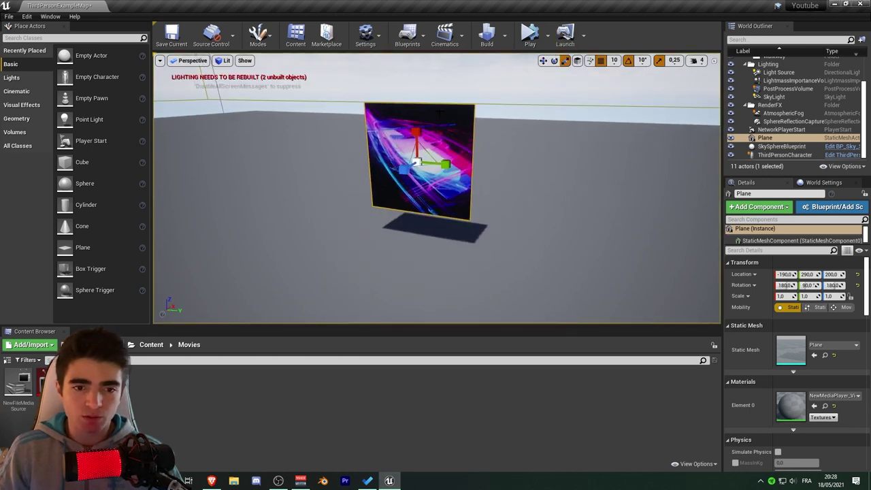
mouse_move(429, 165)
mouse_down()
mouse_move(453, 147)
mouse_move(426, 103)
mouse_up()
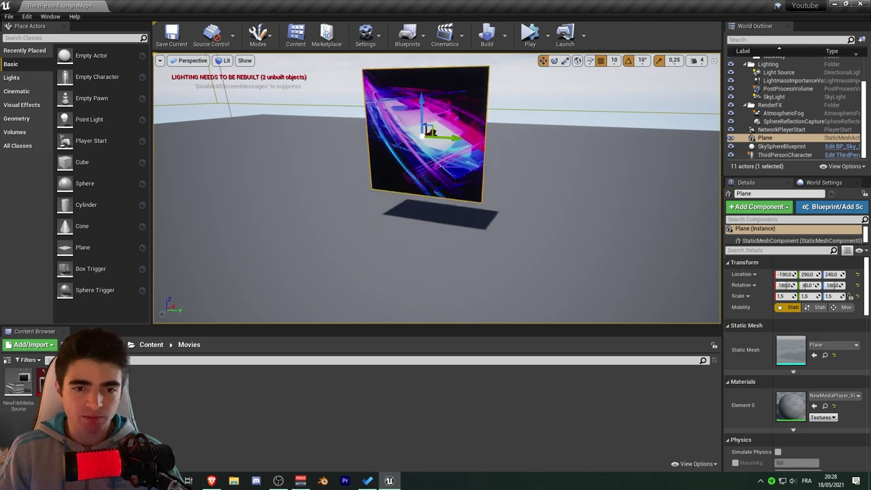
drag(450, 138, 470, 138)
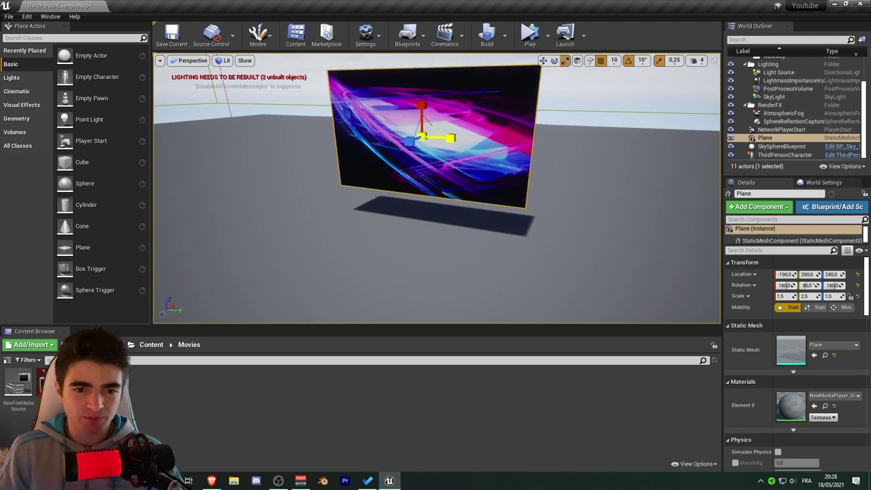
scroll(476, 96, down, 3)
click(548, 35)
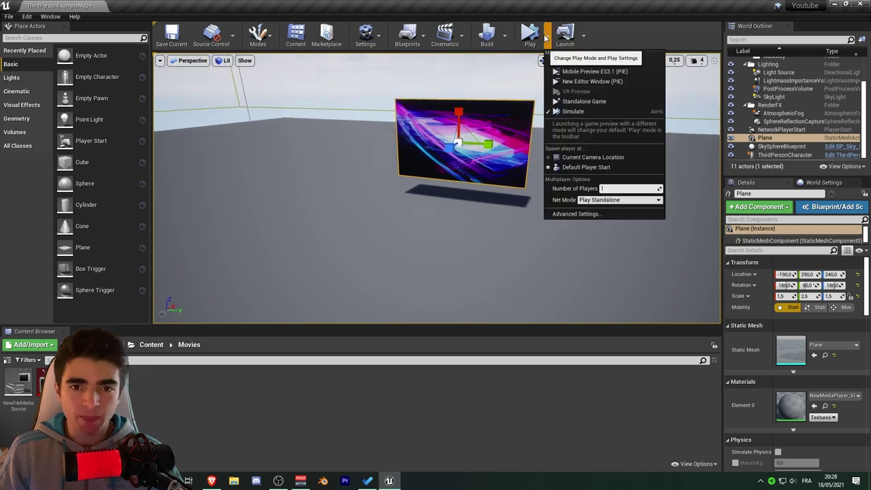
click(574, 62)
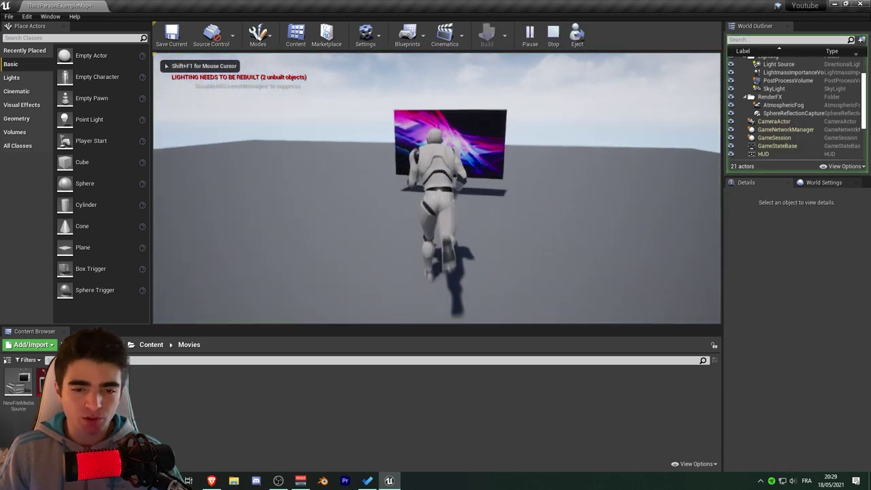
key(d)
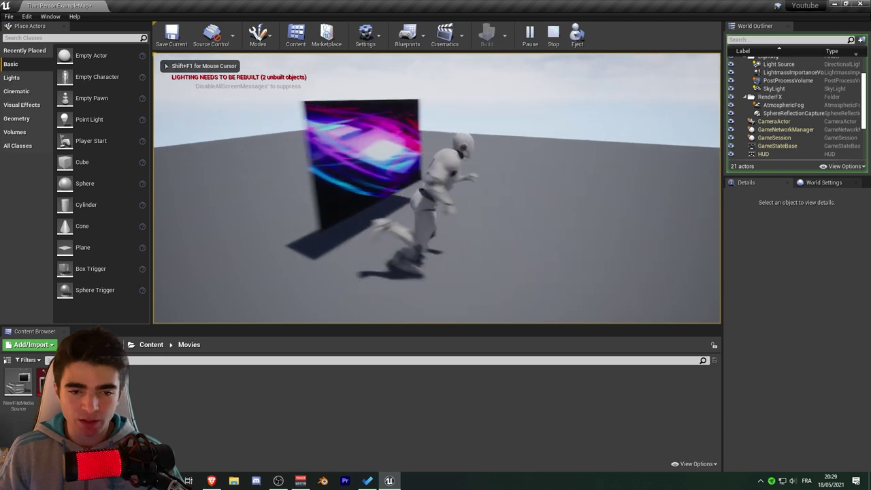
key(w)
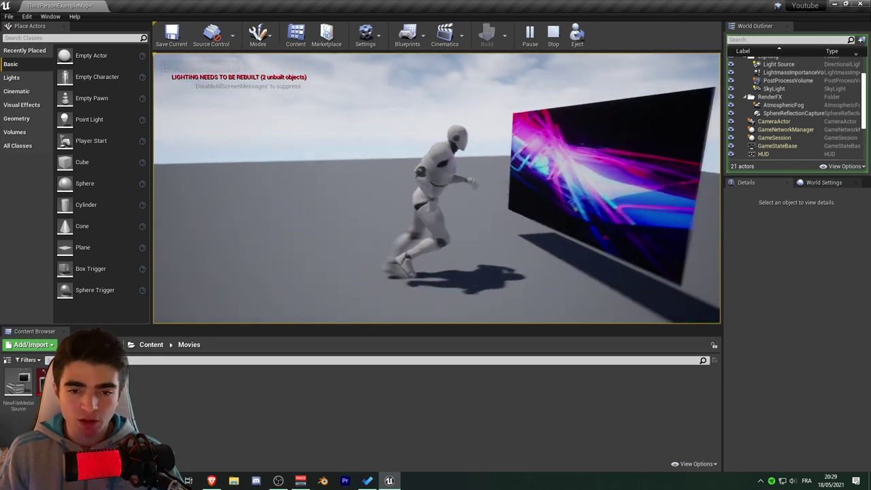
key(s)
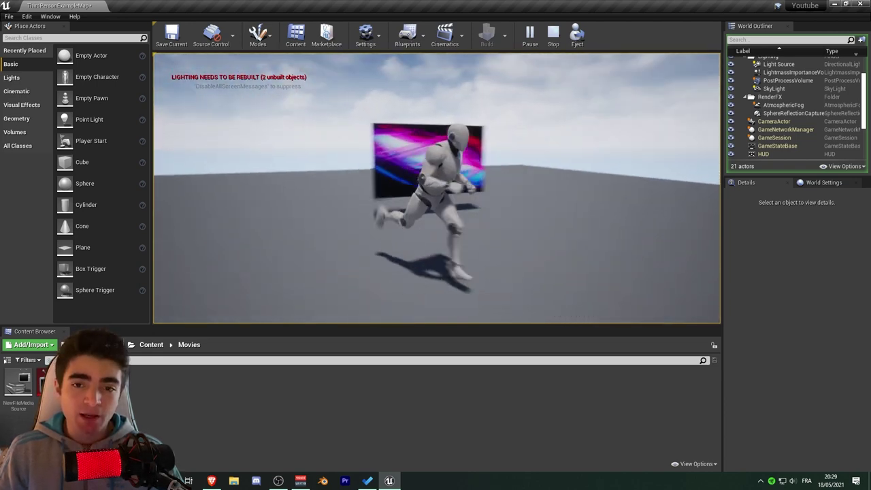
key(Escape)
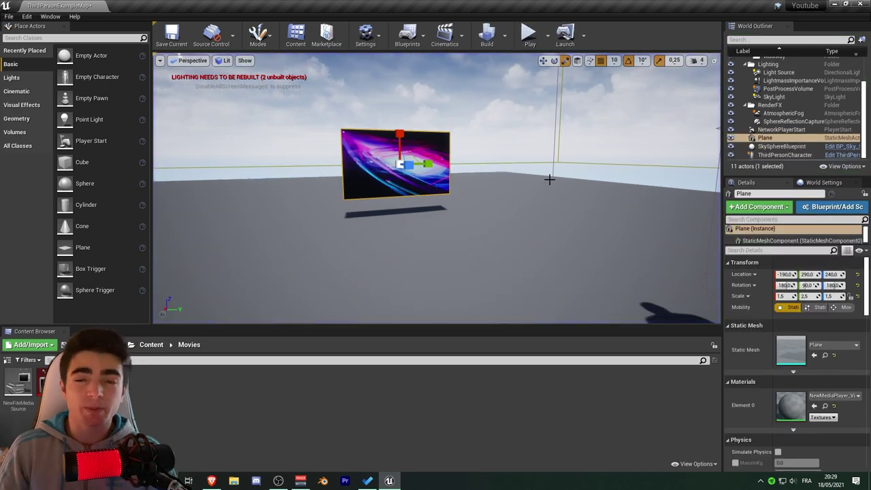